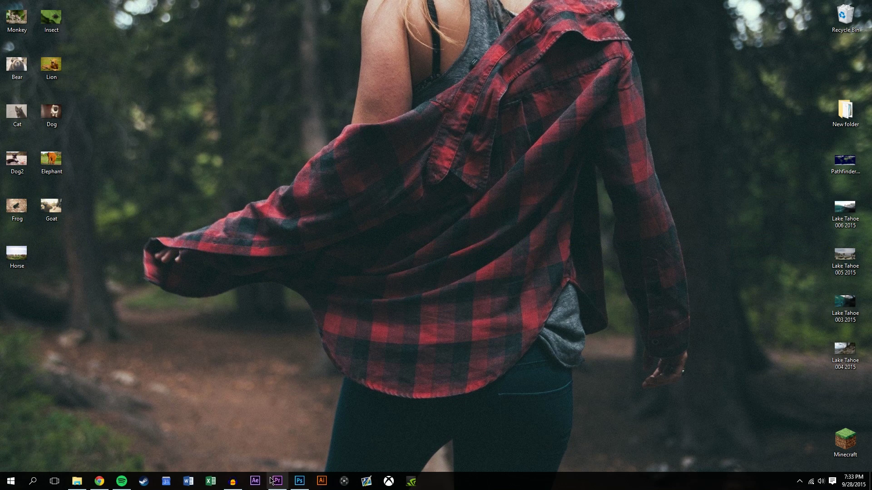
- Launch After Effects CC 2015 from its Ae taskbar icon
click(253, 488)
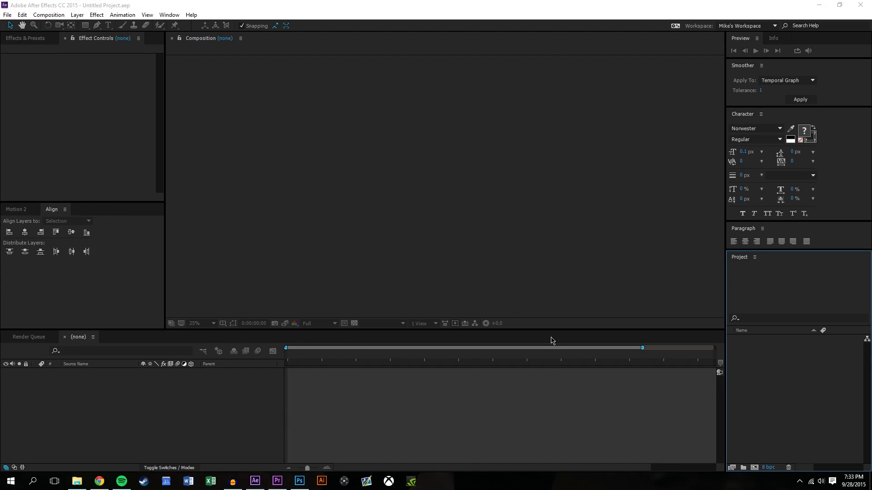
- Create the 1920×1080, 29.97 fps, 20-second composition 'Tutorial 011' and zoom the view to 50%
click(449, 207)
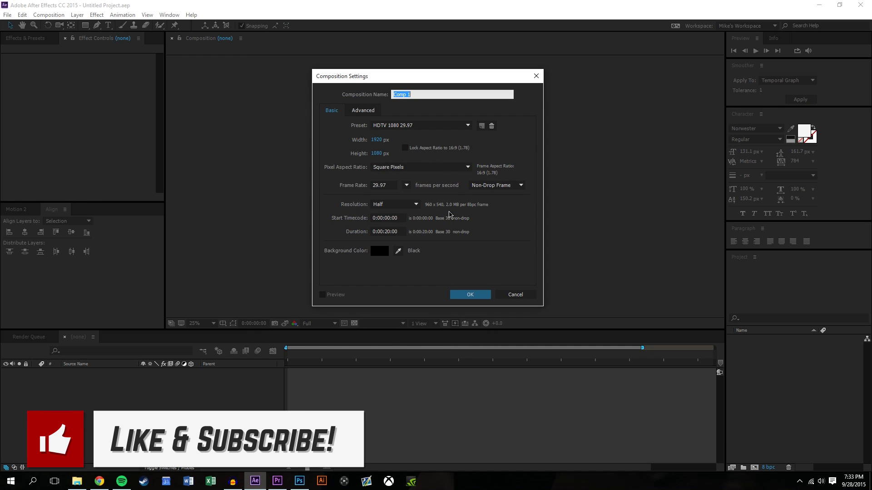
text(Tutorial)
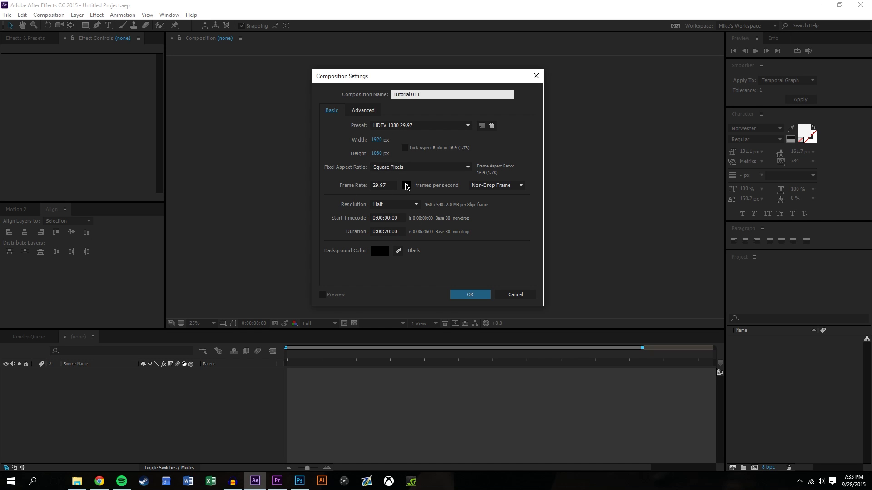
click(407, 185)
click(524, 275)
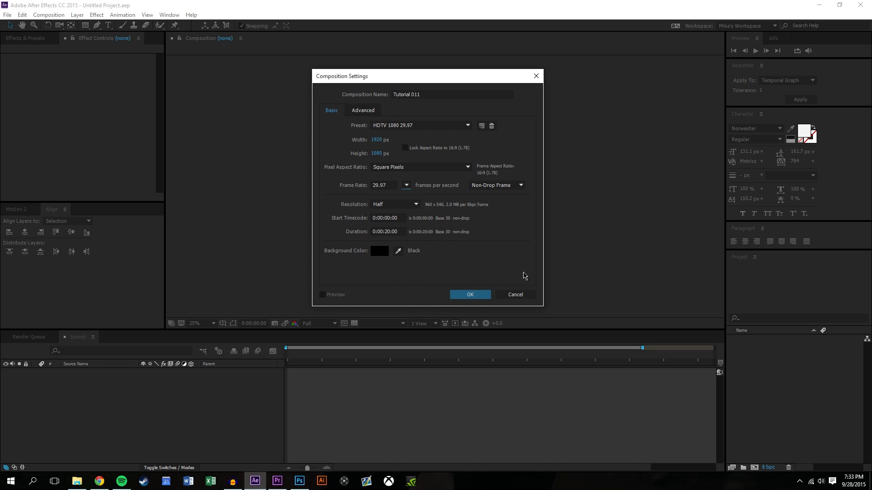
drag(386, 186, 370, 182)
click(390, 186)
drag(386, 183, 340, 188)
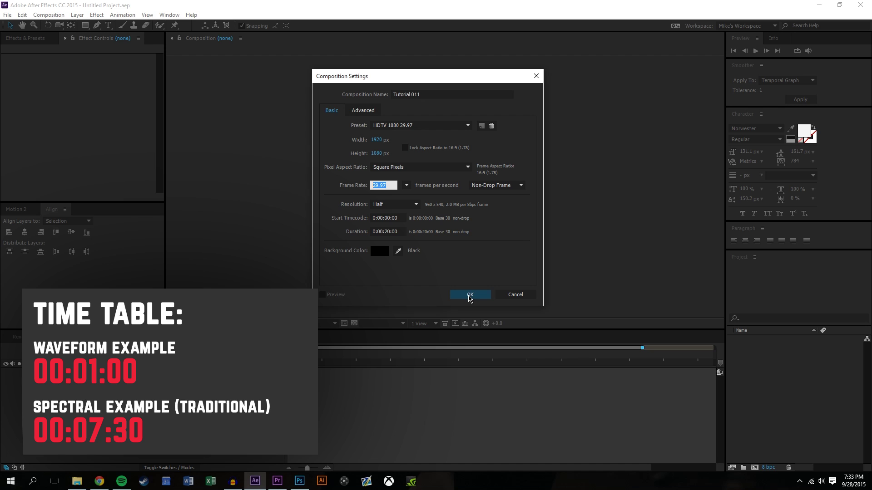
click(469, 295)
key(period)
drag(657, 258, 632, 259)
- Add a near-black solid layer, Dark Gray Solid 1
key(v)
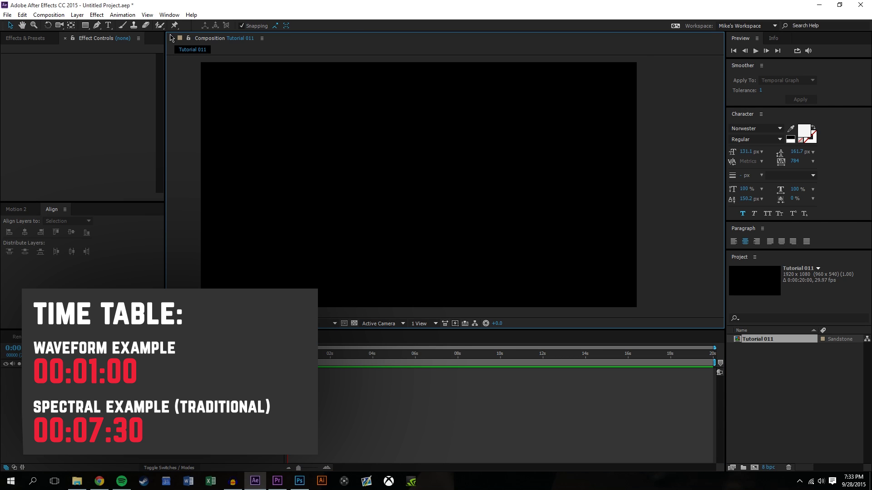
click(78, 15)
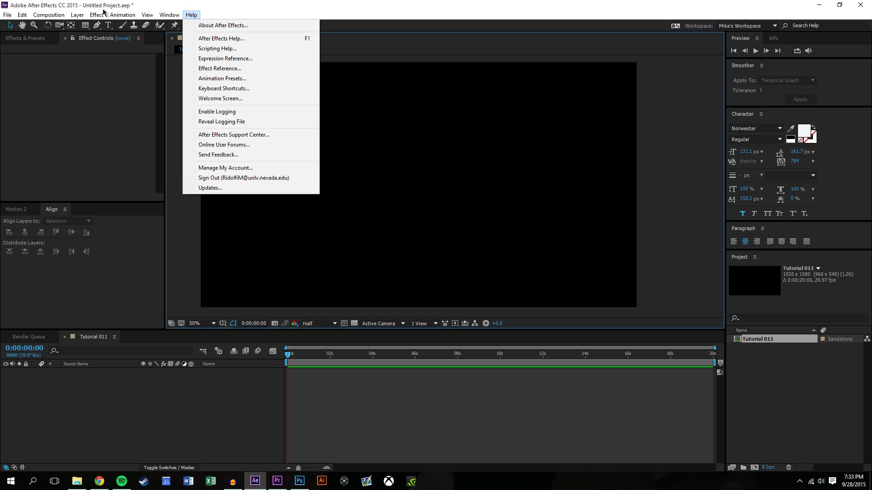
mouse_move(85, 27)
click(248, 35)
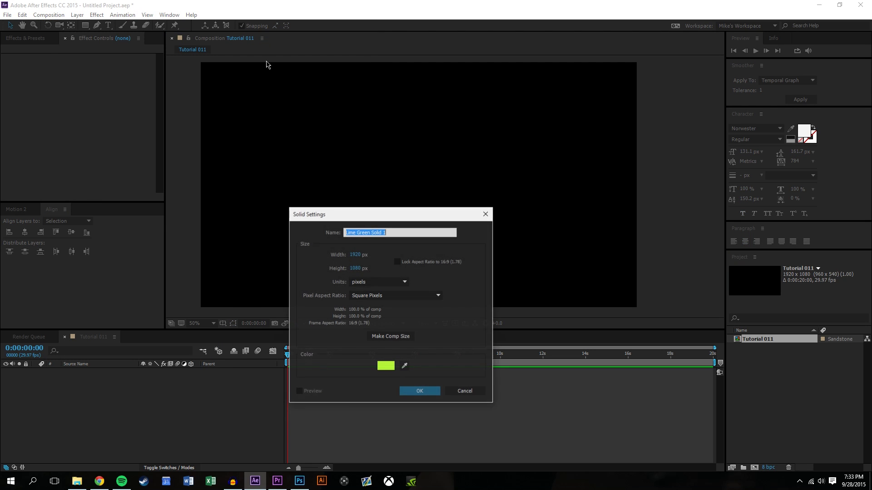
click(389, 369)
drag(191, 254, 163, 286)
click(379, 182)
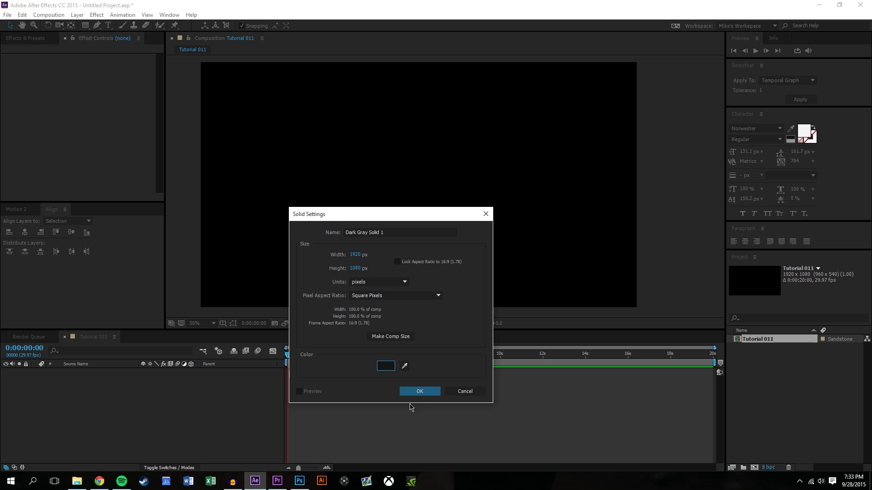
click(420, 390)
- Add a full-frame white solid layer, White Solid 1, above it
click(77, 14)
mouse_move(132, 28)
click(252, 35)
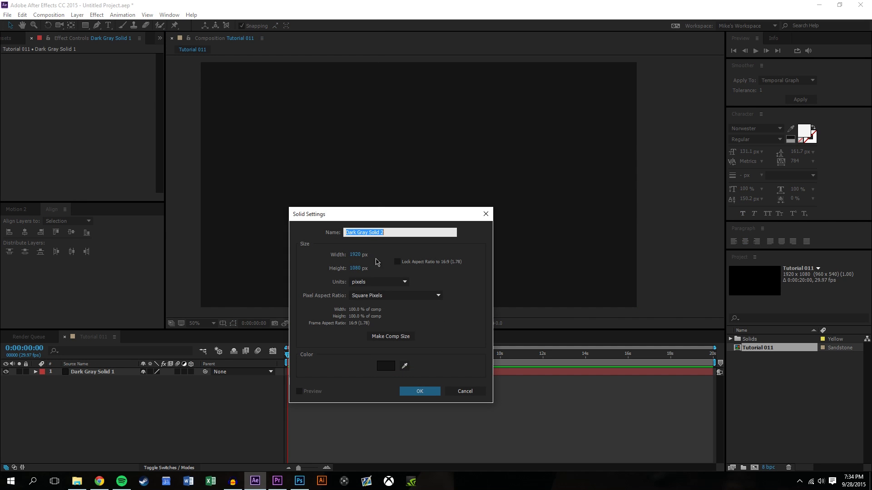
click(385, 366)
drag(251, 264, 181, 182)
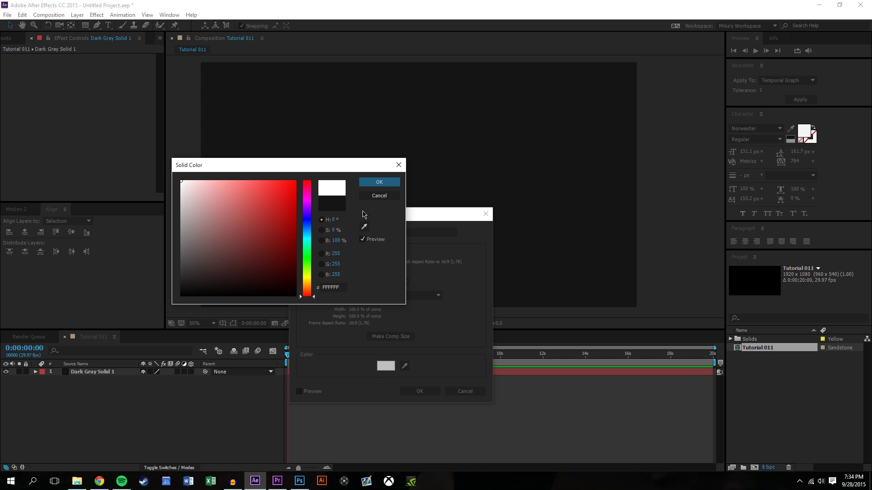
click(388, 188)
click(420, 391)
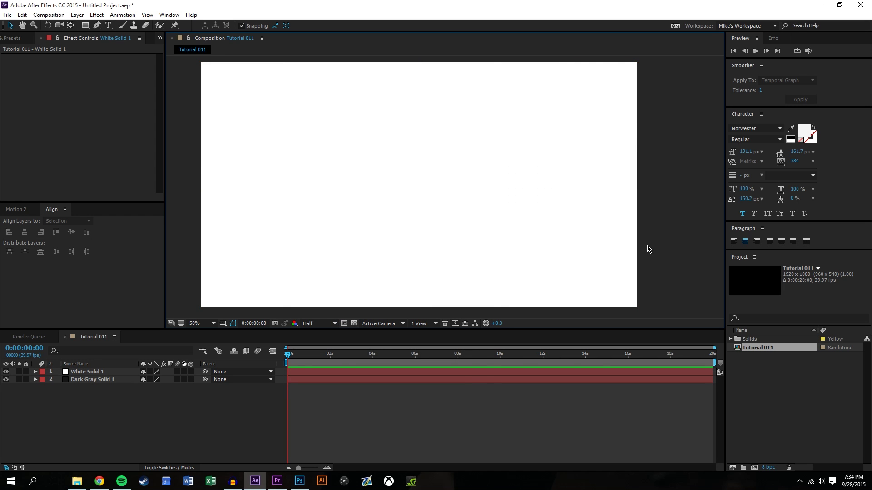
- Lock Dark Gray Solid 1, undo a stray move of the white solid, and deselect it
key(comma)
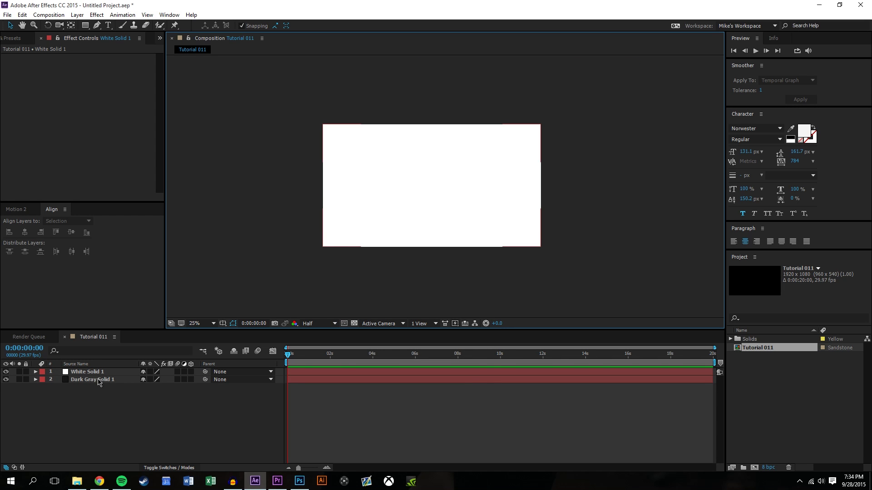
click(25, 379)
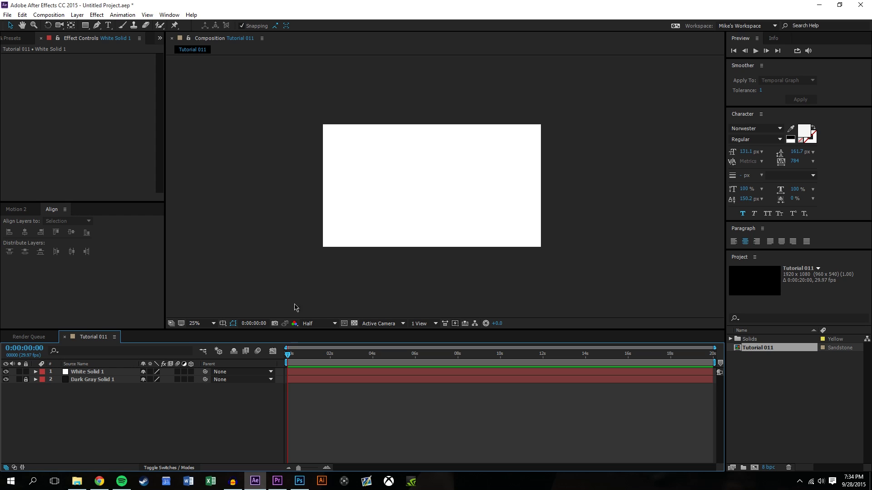
drag(323, 195, 450, 223)
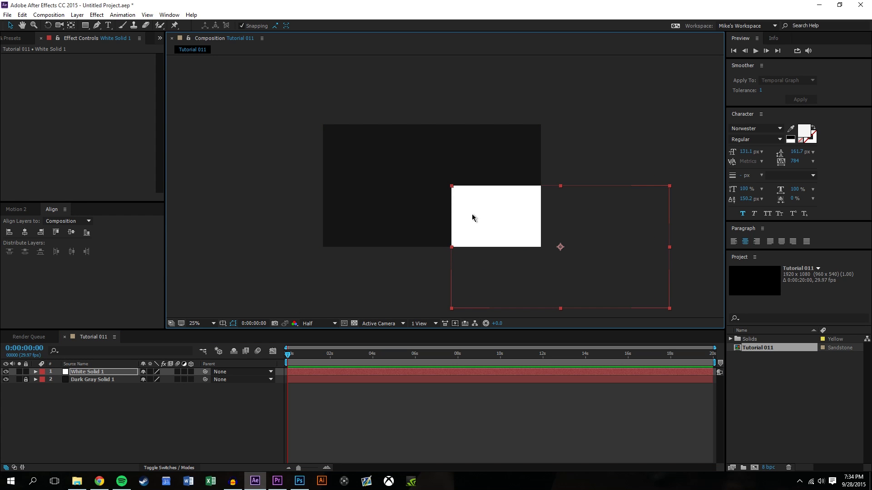
key(ctrl+z)
click(381, 323)
click(200, 411)
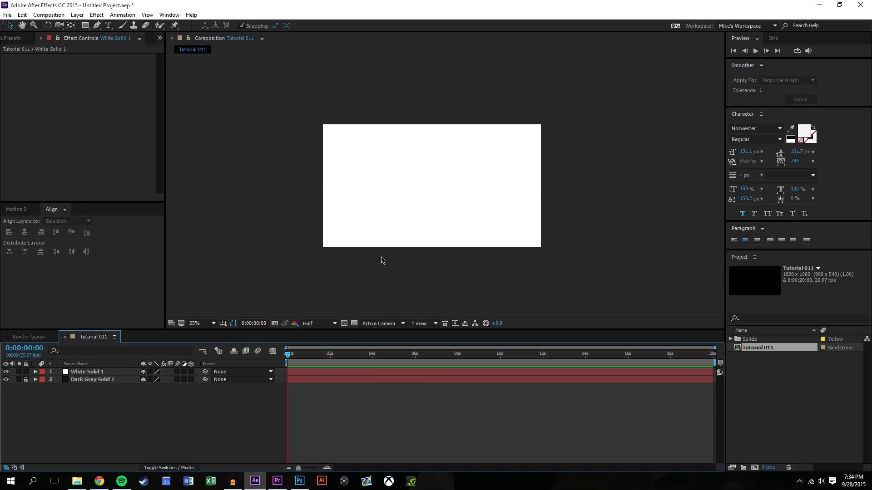
- Browse in File Explorer to _YouTube > _Assesets > Music > Extras
right_click(77, 484)
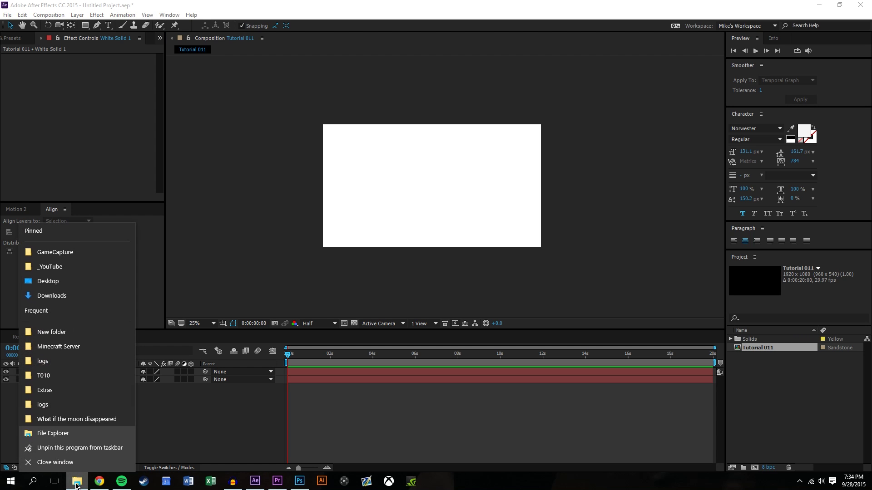
click(87, 266)
double_click(194, 161)
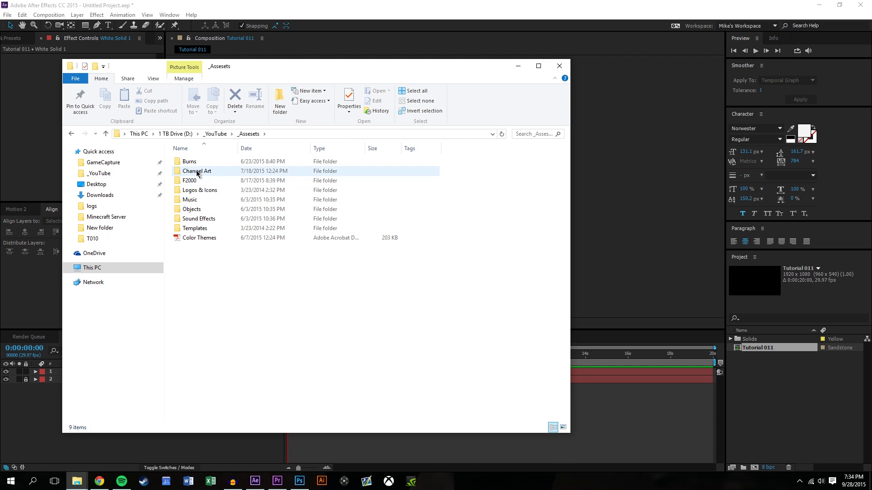
double_click(198, 199)
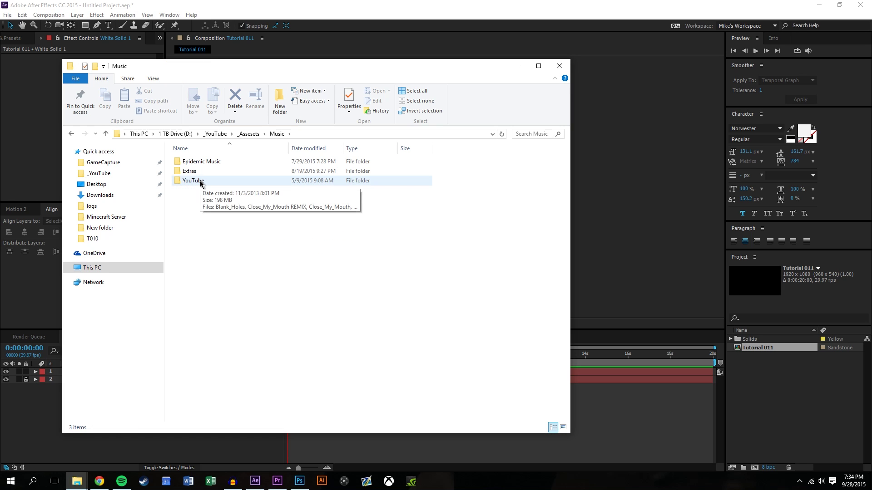
double_click(197, 181)
key(alt+Left)
double_click(202, 171)
- Preview SAFAKASH Deep Inside and drag it into the After Effects Project panel
click(325, 249)
double_click(228, 219)
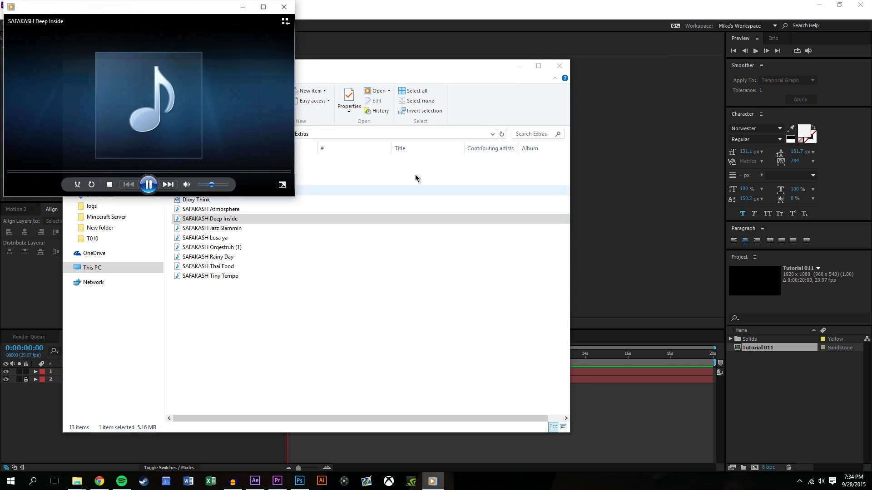
drag(207, 220, 784, 395)
click(769, 430)
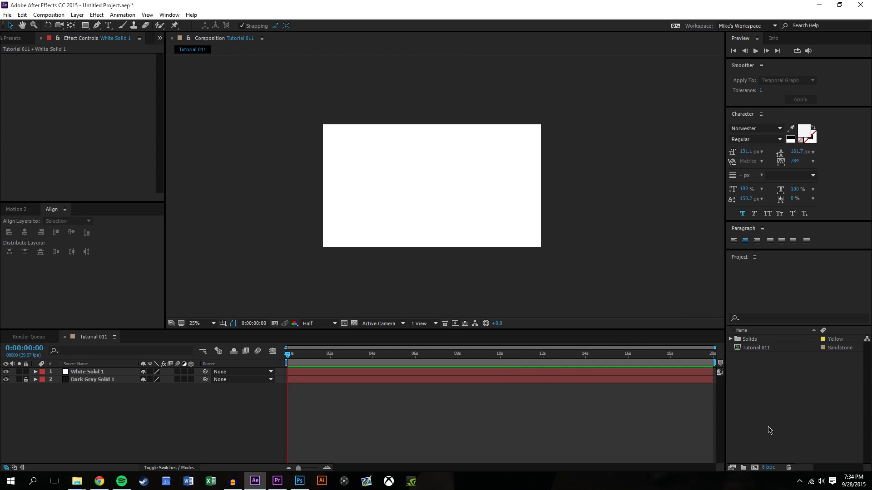
- Add the SAFAKASH Deep Inside track to Tutorial 011 and widen the left panel
drag(773, 340, 177, 404)
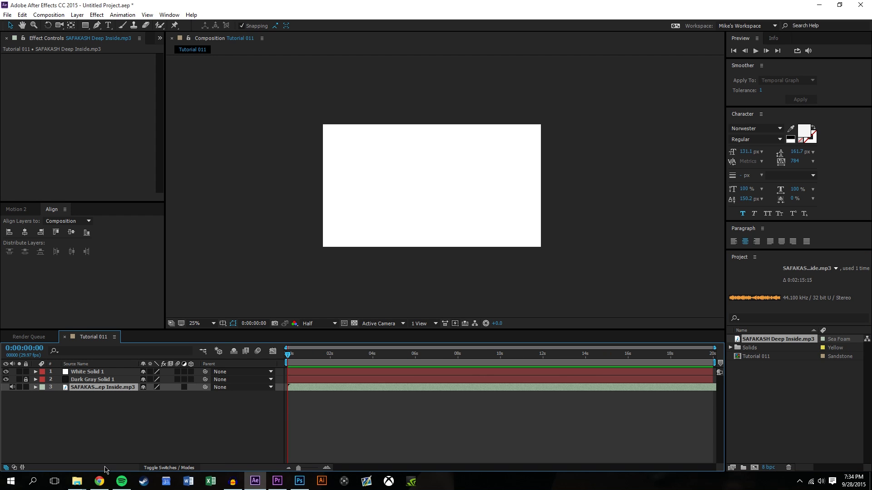
click(190, 438)
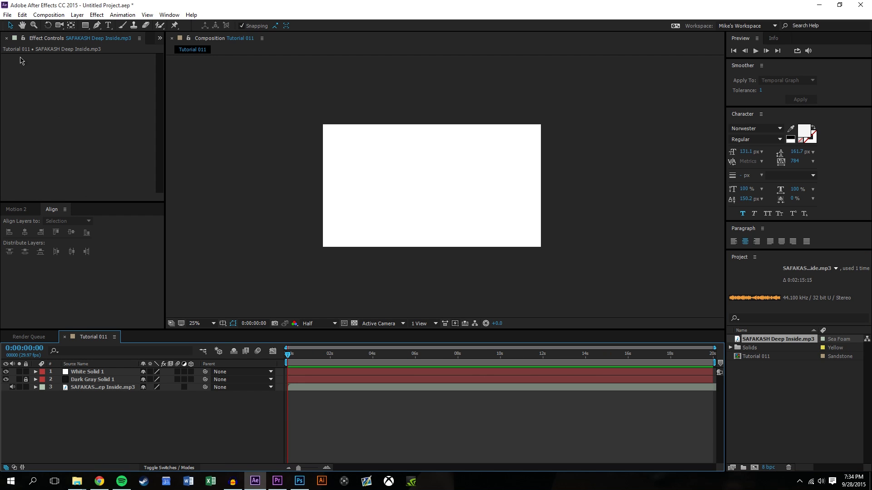
drag(166, 75, 226, 80)
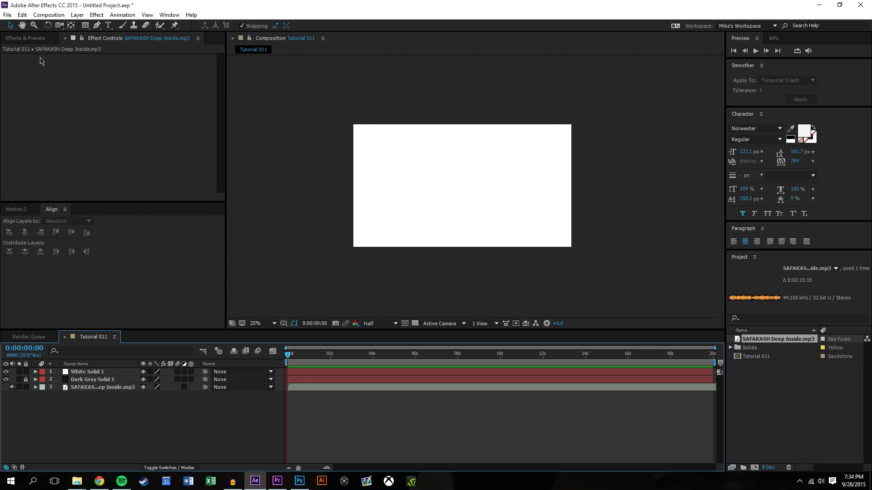
- Search Effects & Presets for 'aud' to list the audio effects
click(28, 39)
click(37, 49)
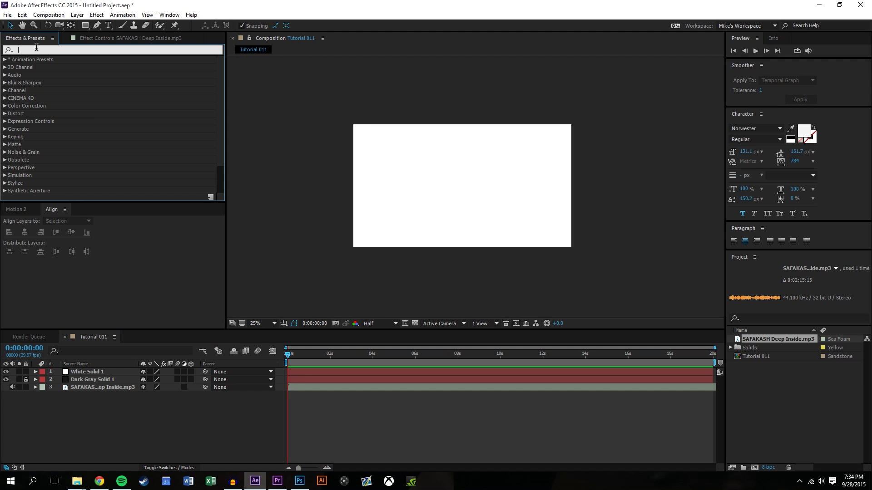
text(wavefor)
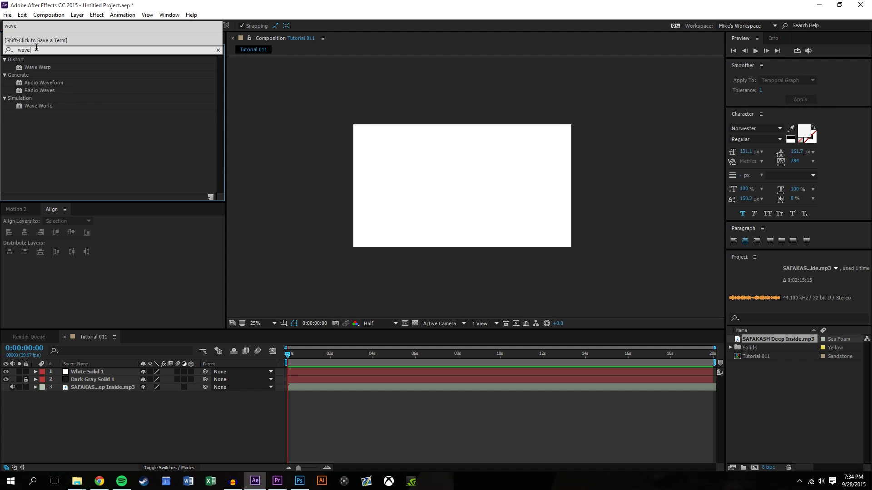
key(BackSpace)
key(BackSpace)
key(BackSpace)
key(BackSpace)
key(BackSpace)
key(BackSpace)
text(audio)
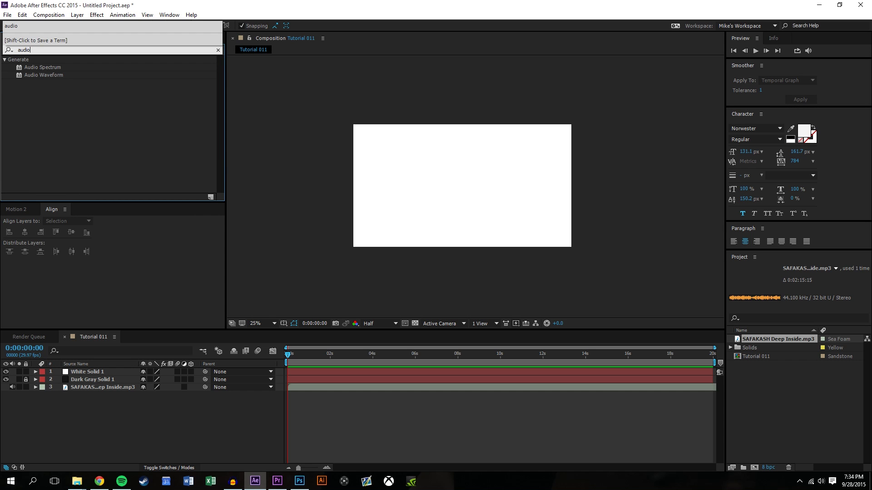
click(79, 114)
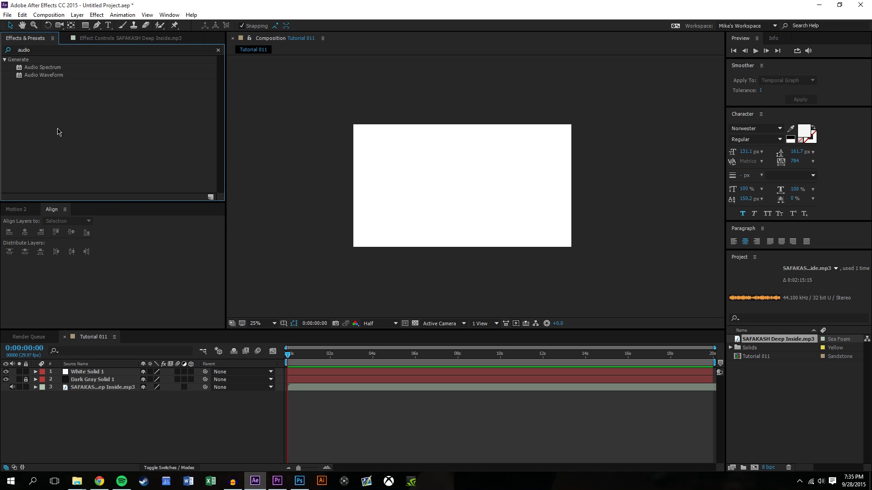
- Minimize Audacity, close the Excel start screen, and return to Tutorial 011
click(233, 481)
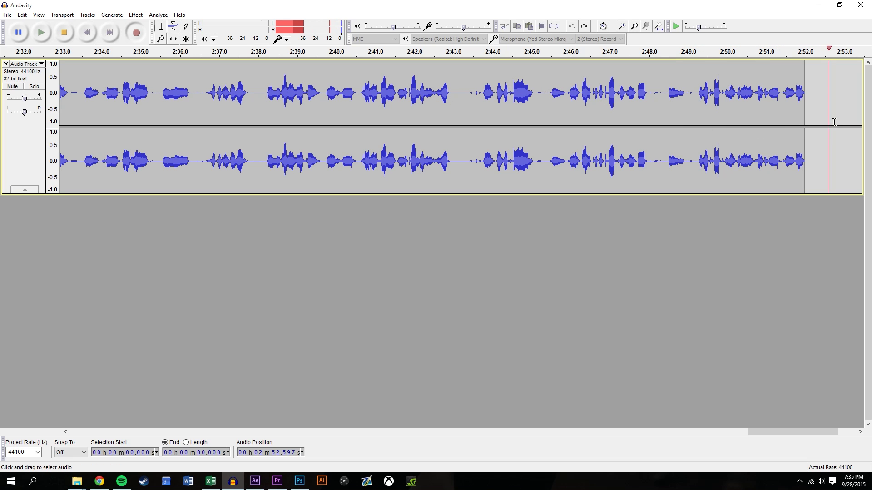
click(818, 5)
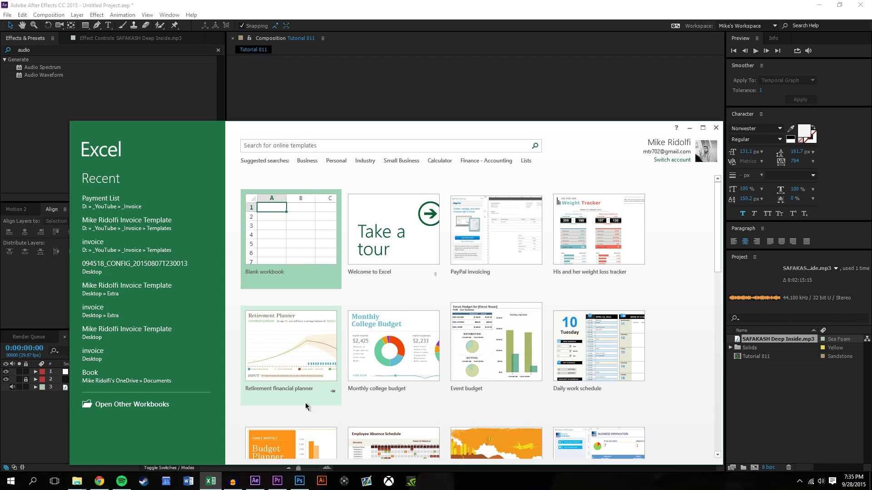
click(715, 128)
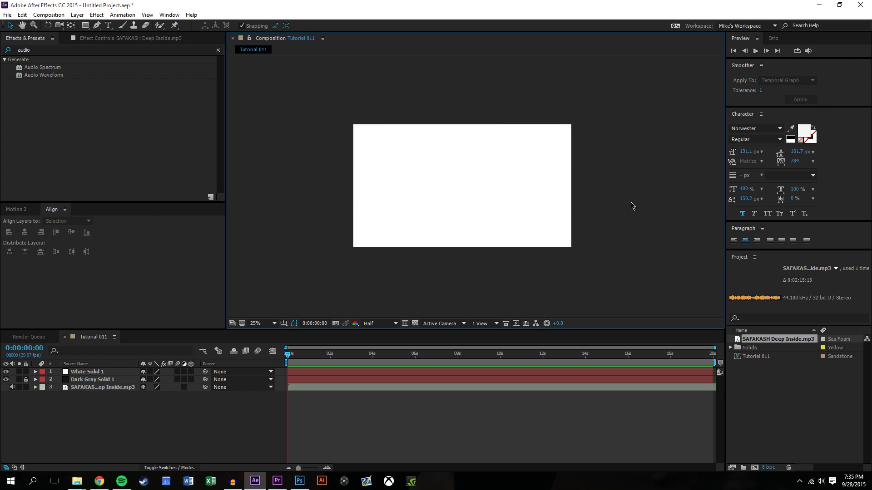
scroll(631, 205, up, 2)
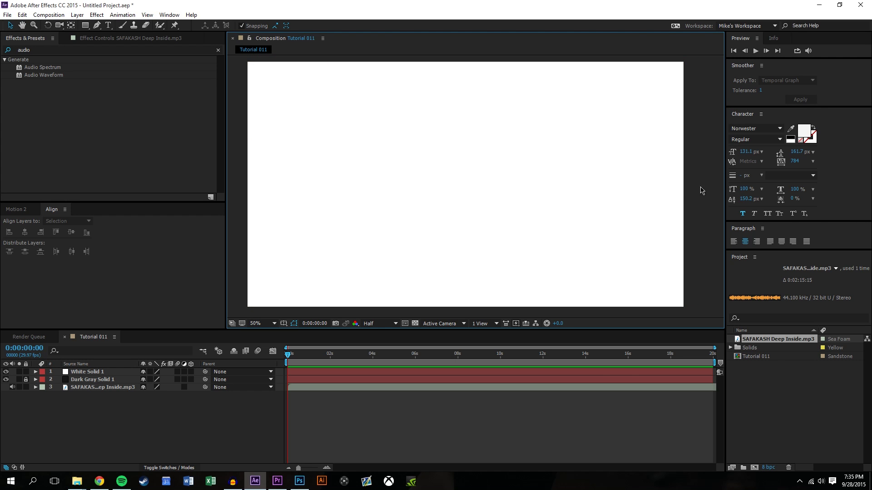
- Apply the Audio Waveform effect to White Solid 1
click(66, 121)
drag(37, 77, 392, 190)
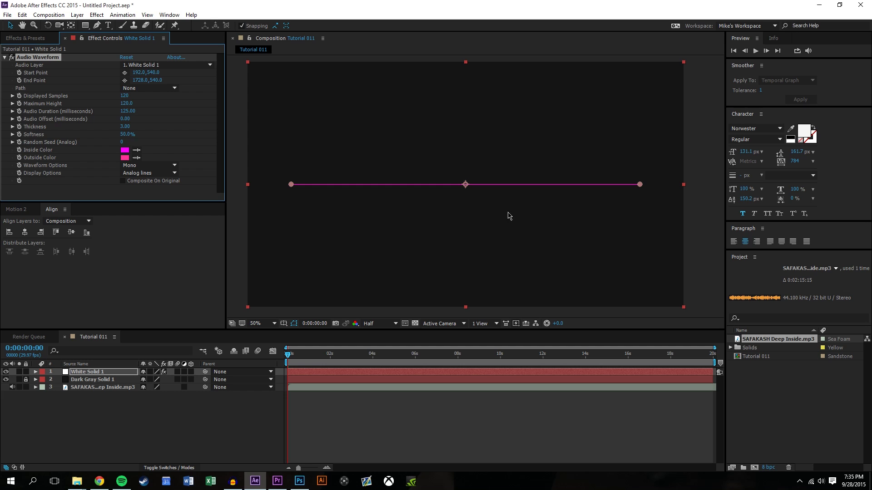
click(704, 208)
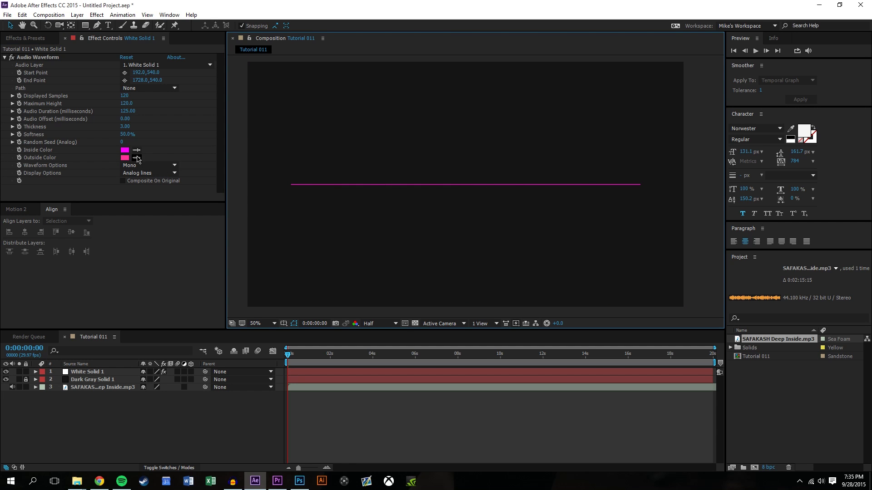
- Set Audio Layer to 3. SAFAKASH Deep Inside.mp3 and preview the waveform with audio
click(127, 66)
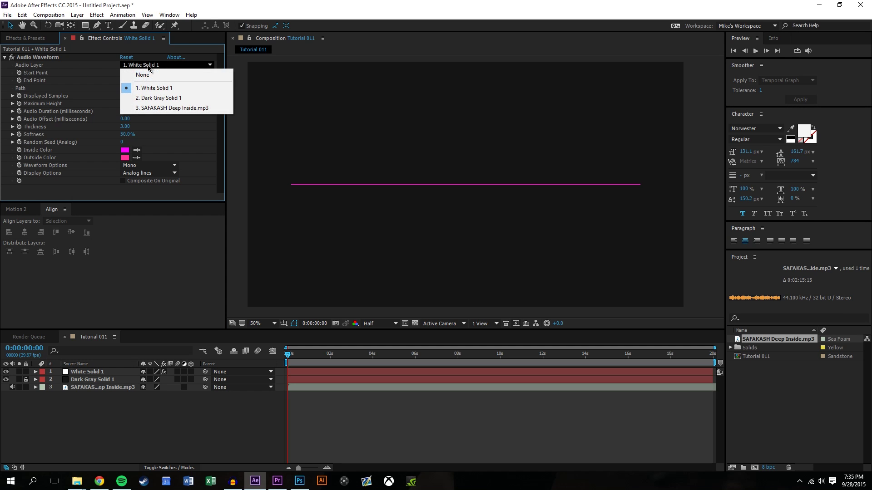
click(144, 109)
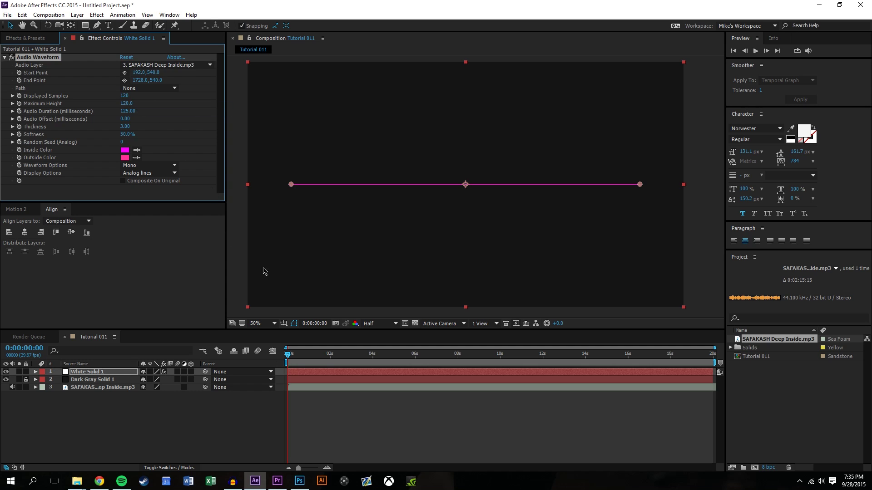
click(701, 207)
click(553, 184)
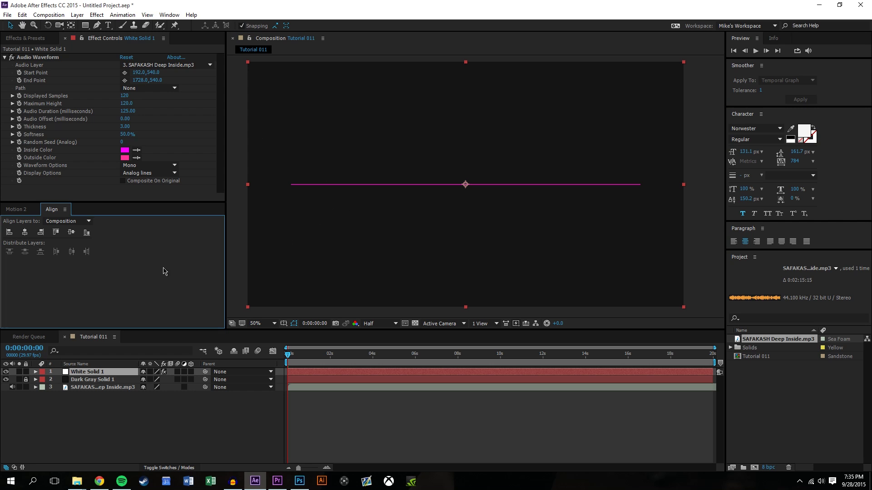
drag(300, 358, 280, 353)
key(space)
key(space)
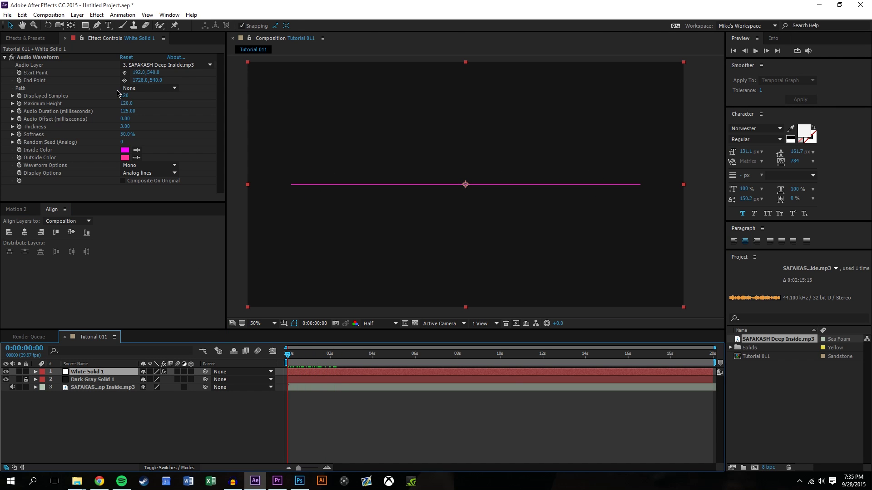
- Rename White Solid 1 to 'Audio Visual'
right_click(82, 372)
click(105, 369)
text(Au)
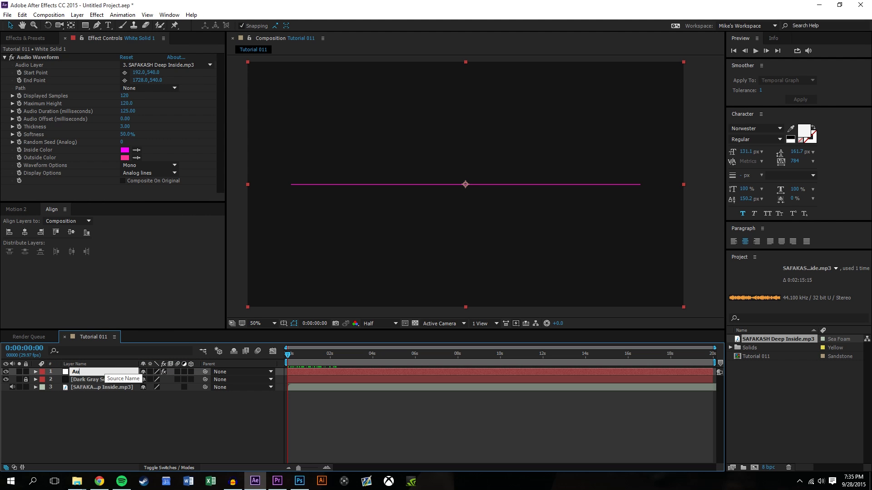
text(dio VIsu)
text(a)
key(BackSpace)
key(BackSpace)
key(BackSpace)
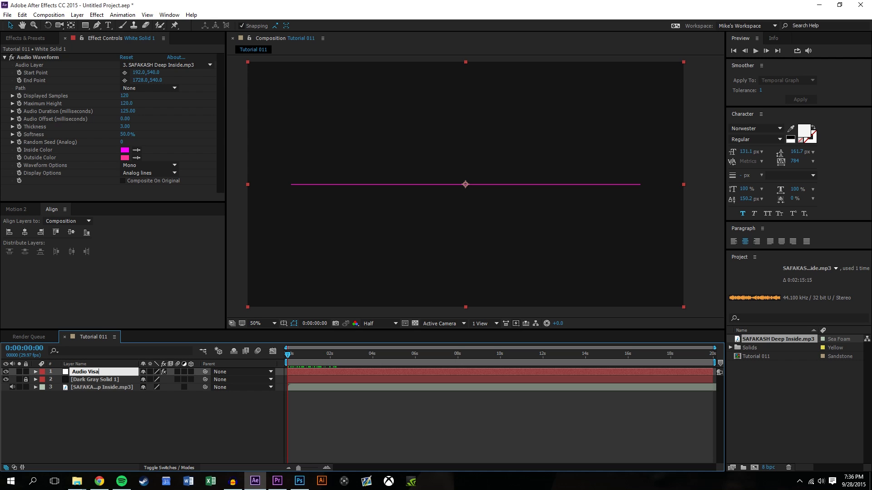
text(sual)
key(Return)
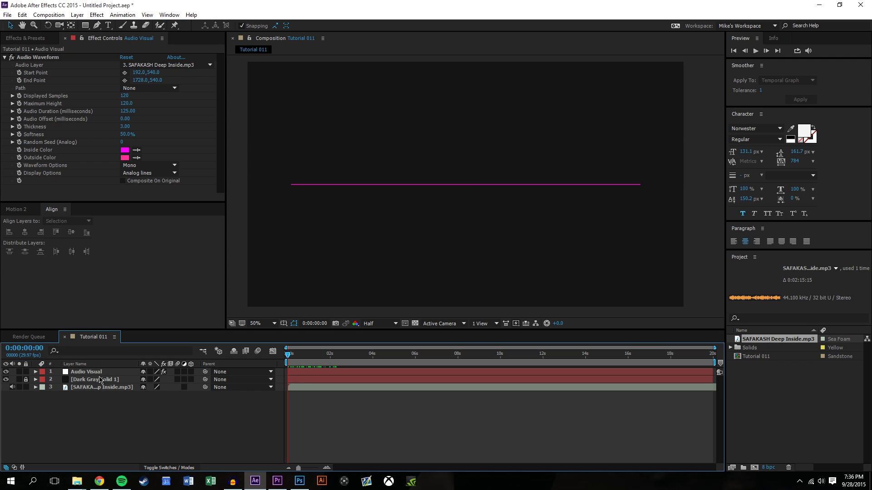
- Rename Dark Gray Solid 1 to 'Background' and lock it
right_click(102, 378)
click(19, 379)
click(19, 379)
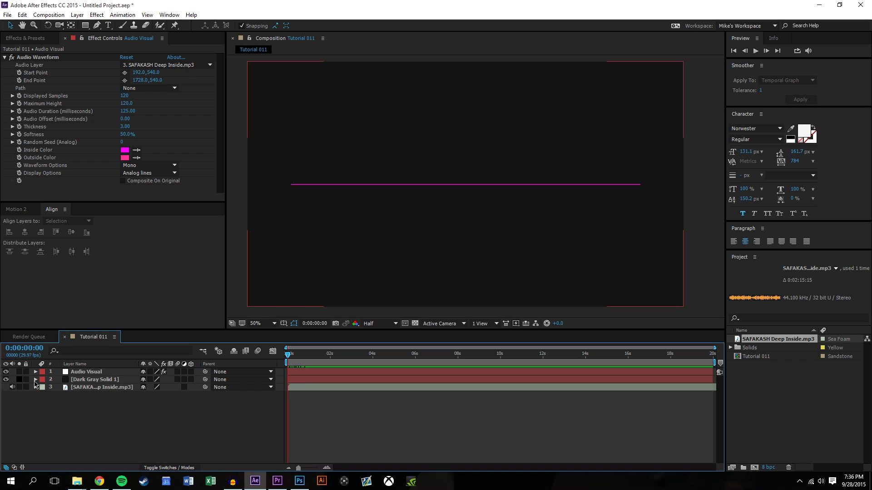
right_click(99, 380)
click(122, 379)
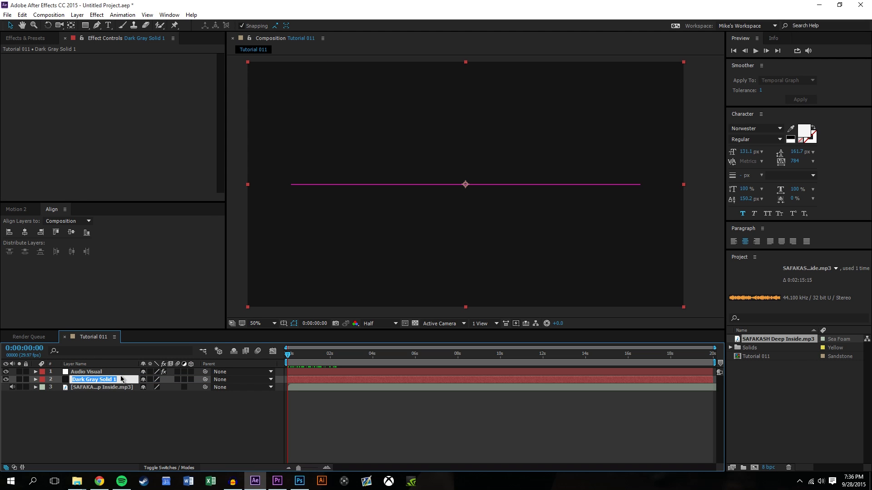
text(Background)
click(133, 433)
click(26, 379)
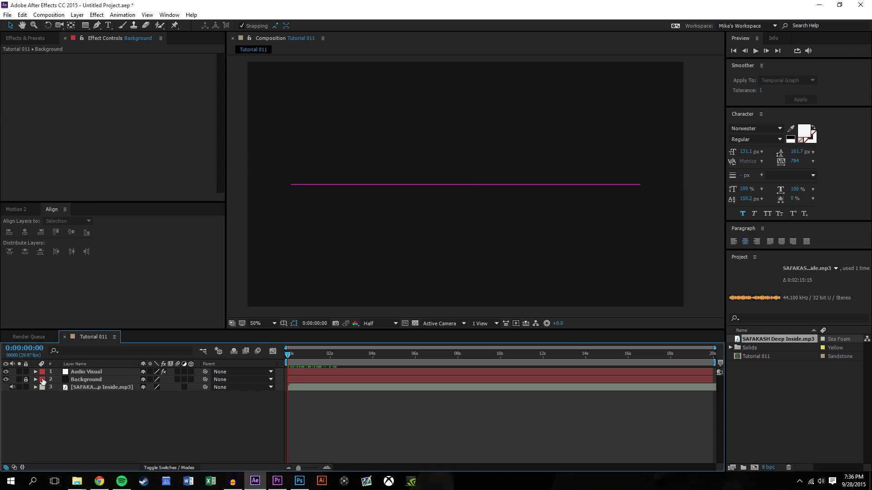
drag(290, 357, 343, 378)
drag(344, 378, 331, 377)
click(242, 80)
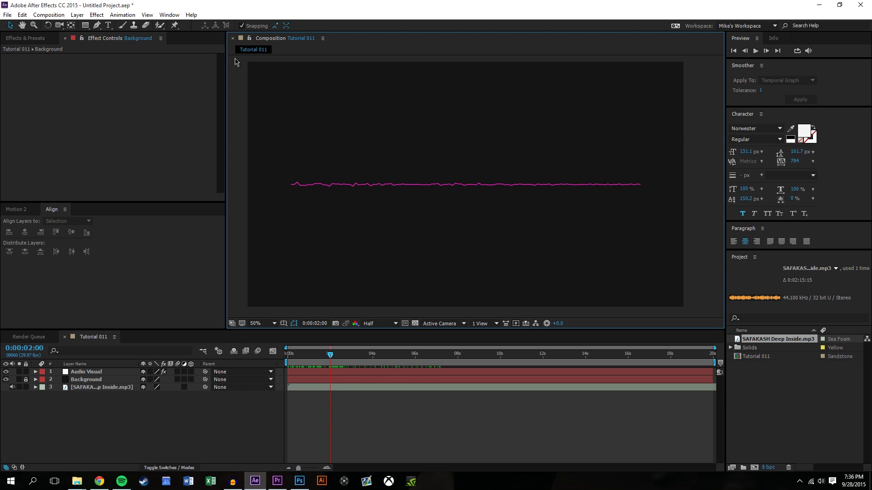
click(355, 405)
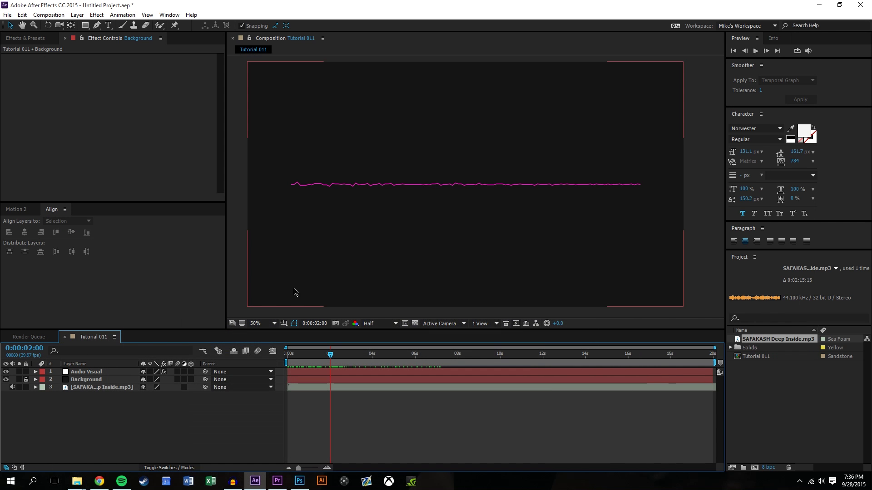
key(space)
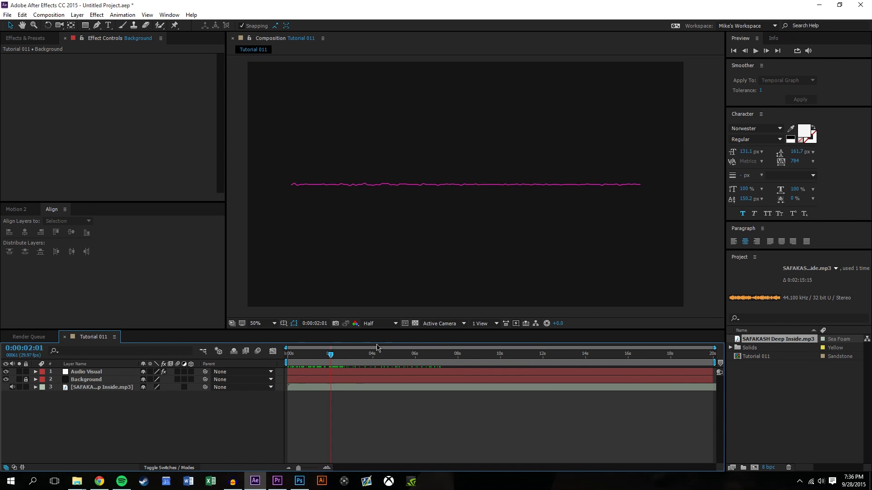
click(756, 50)
click(756, 50)
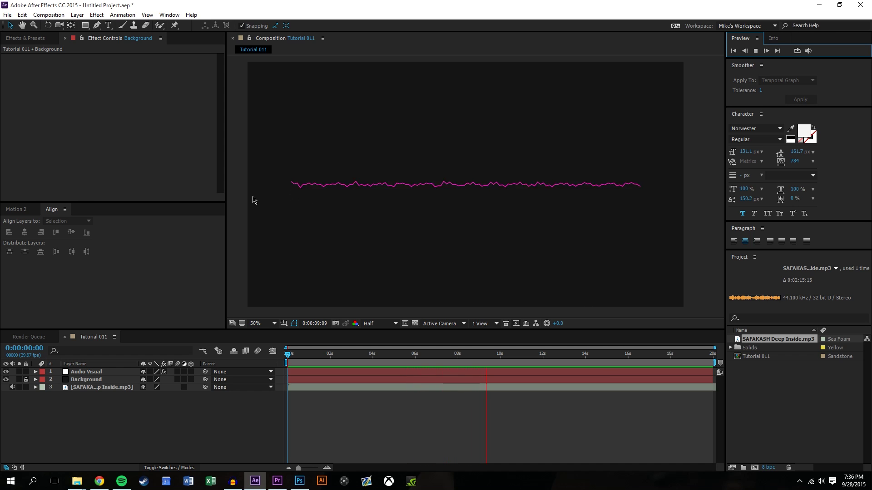
mouse_move(343, 357)
mouse_down()
mouse_move(287, 346)
mouse_move(344, 342)
mouse_up()
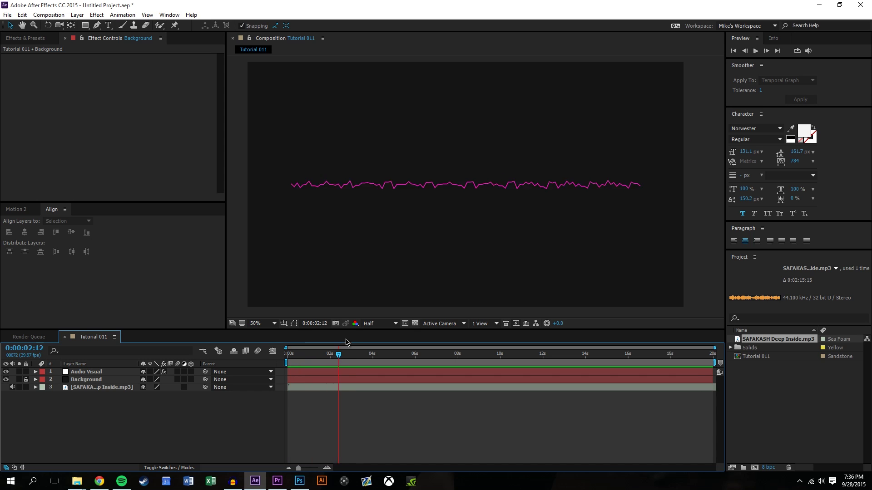
key(Home)
click(330, 233)
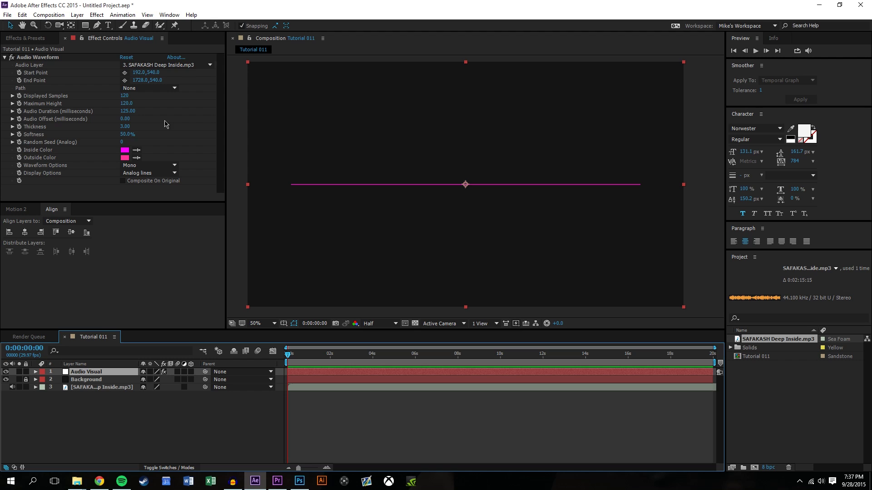
- Set Audio Waveform to Analog dots, 53 Displayed Samples and 580 Maximum Height
mouse_move(123, 96)
mouse_down()
mouse_move(158, 100)
mouse_move(136, 98)
mouse_up()
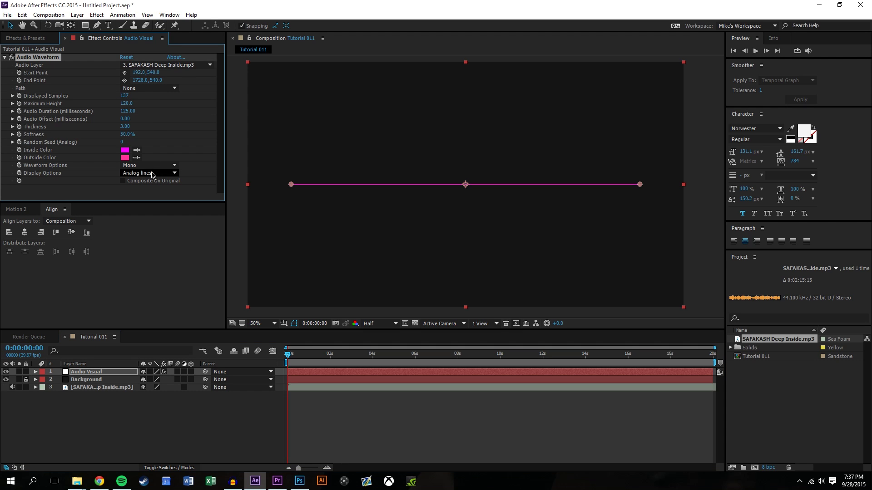
click(134, 176)
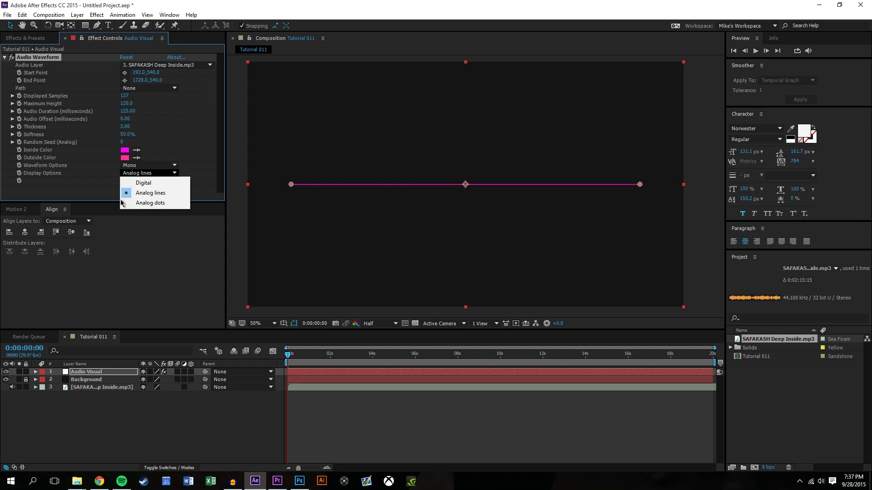
click(139, 203)
key(period)
key(period)
key(period)
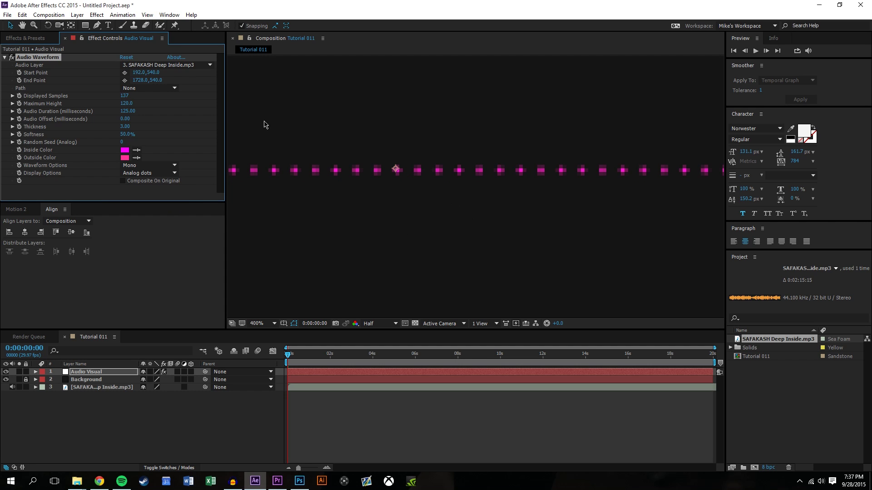
key(comma)
drag(124, 95, 105, 100)
key(comma)
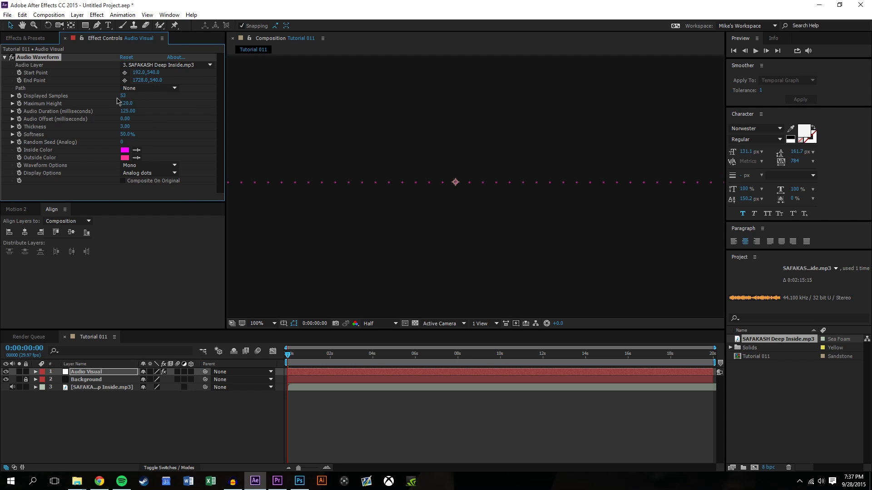
key(comma)
drag(335, 354, 623, 362)
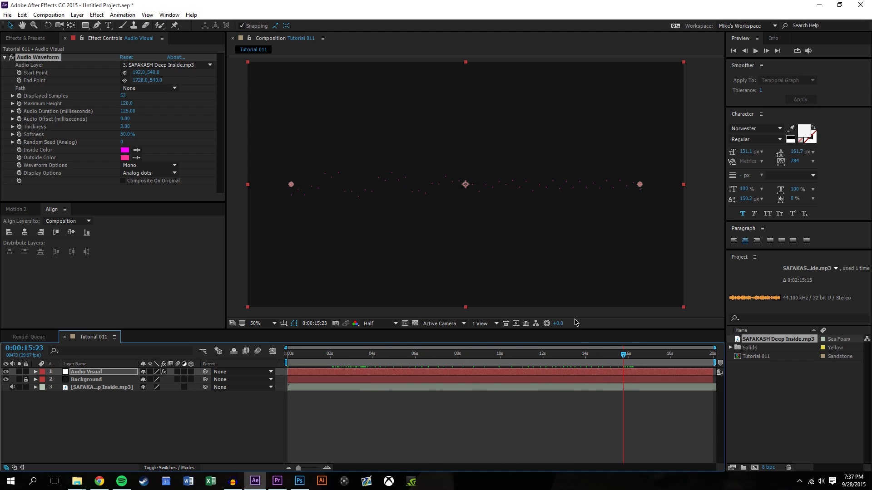
drag(126, 103, 149, 105)
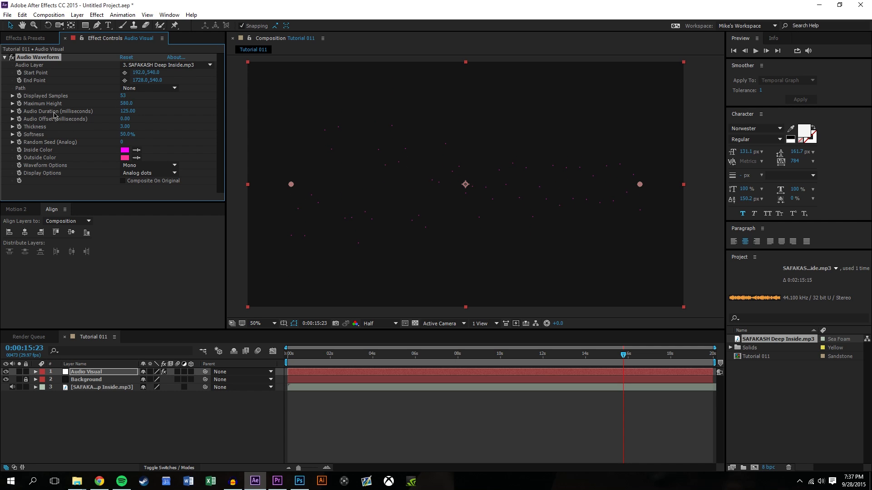
- Try audio durations of 0 (undone) and 1, scrubbing to check the waveform
click(128, 111)
text(0)
key(Return)
key(ctrl+z)
click(128, 111)
text(1)
key(Return)
drag(346, 353, 367, 353)
- Try audio durations of 10 and 5, settle on 2 milliseconds, and start a preview
click(125, 111)
key(Return)
drag(372, 355, 415, 355)
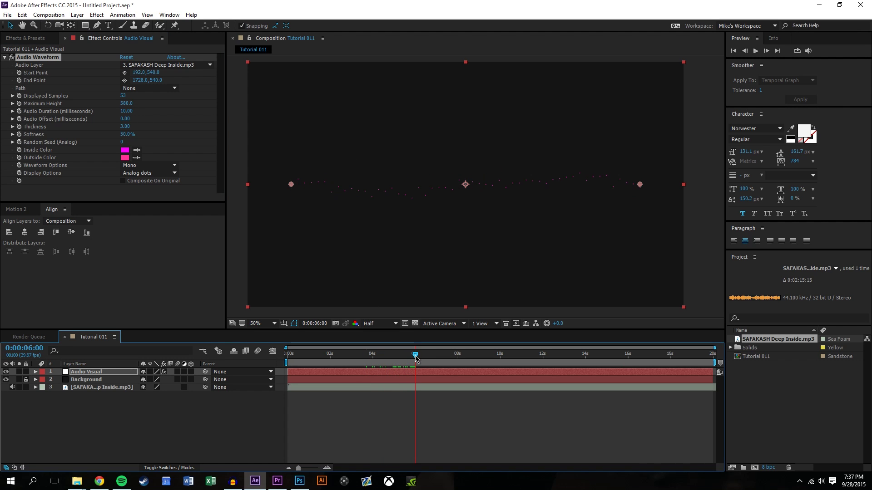
click(128, 111)
text(5)
key(Return)
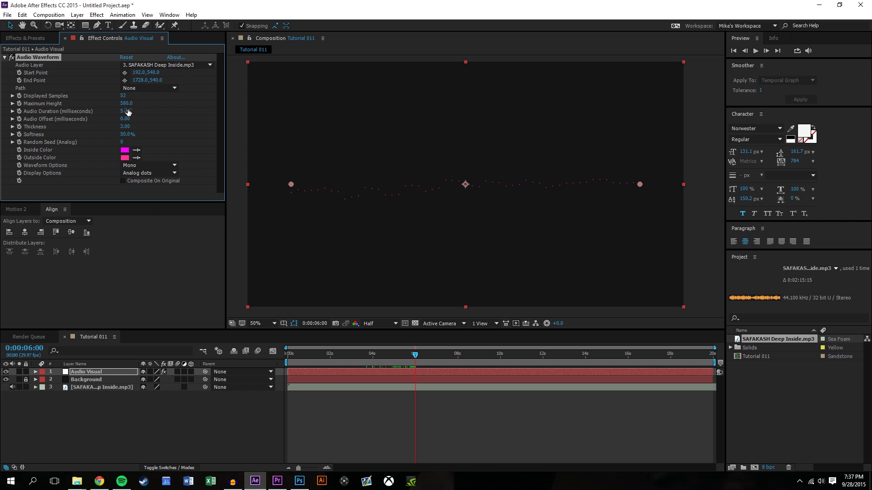
click(126, 111)
key(Return)
drag(380, 361, 360, 344)
click(755, 50)
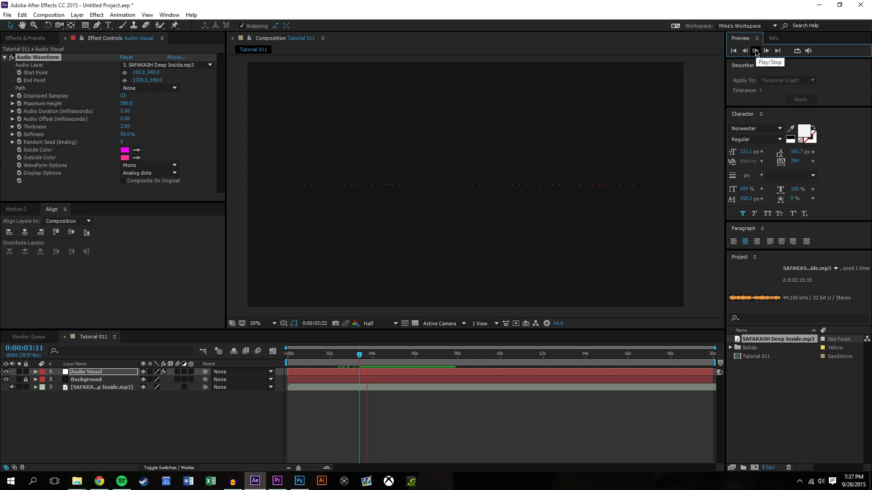
- Stop the preview, scrub to the dotted wave, and set waveform Thickness to 19.10
click(393, 423)
drag(359, 354, 287, 355)
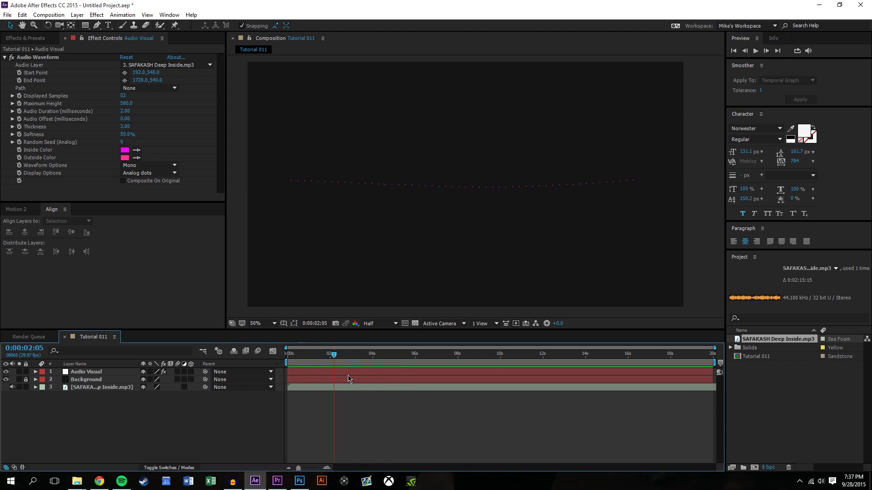
drag(339, 354, 434, 355)
drag(123, 127, 161, 129)
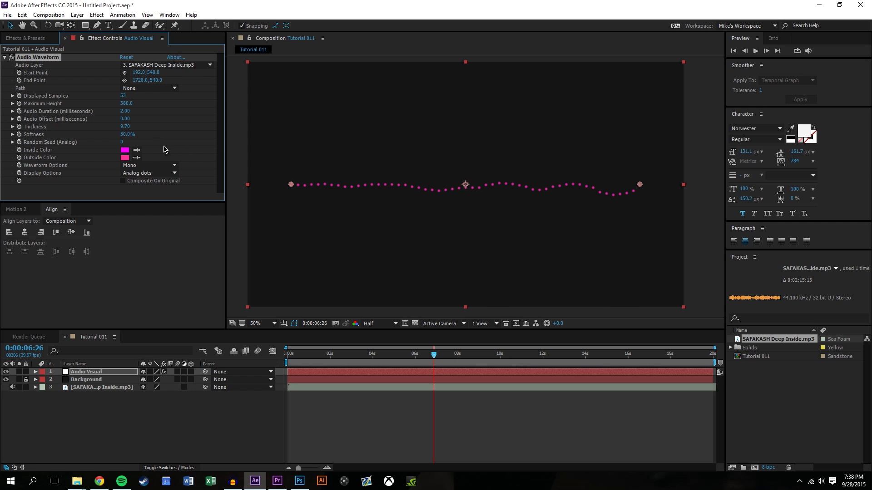
drag(123, 136, 109, 136)
mouse_move(164, 131)
mouse_down()
mouse_move(172, 131)
mouse_move(161, 136)
mouse_up()
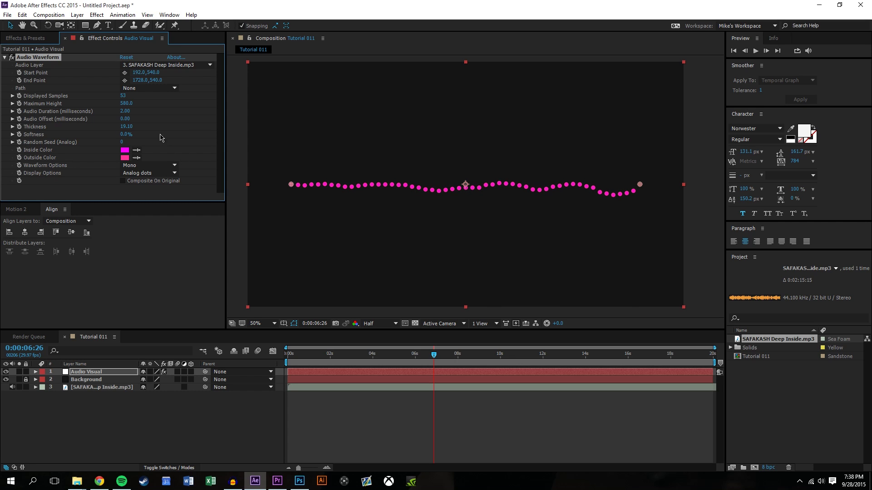
- Set Softness to 5.0%, then try a different Random Seed and undo it
click(126, 136)
text(5)
key(Return)
drag(255, 181, 293, 289)
drag(364, 354, 413, 358)
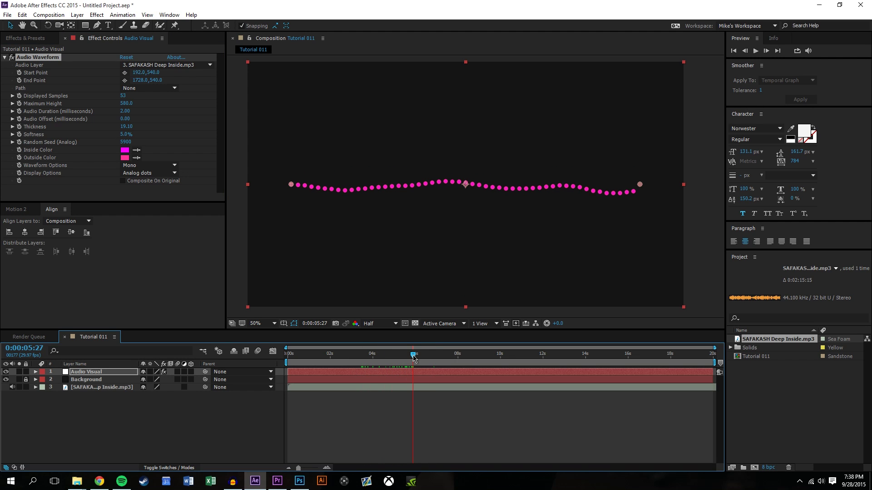
key(ctrl+z)
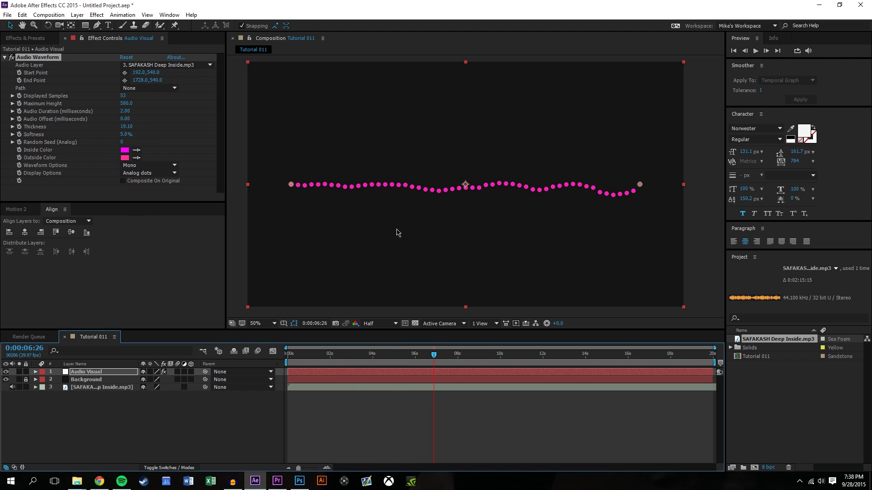
- Change the waveform Inside Color to bright green 87FF2E
click(124, 153)
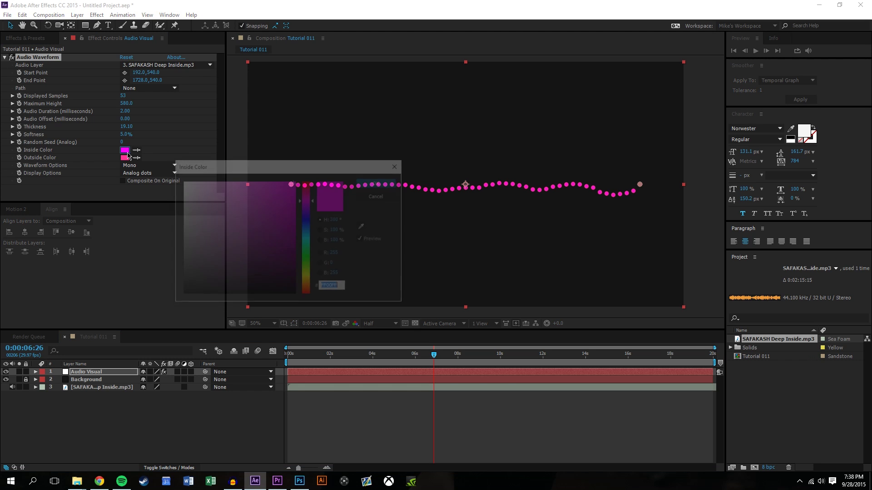
drag(183, 213, 275, 181)
drag(307, 231, 317, 269)
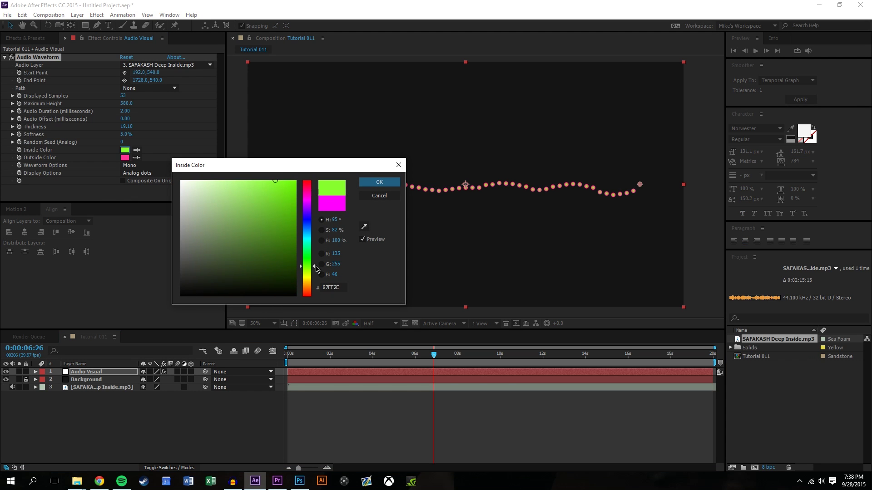
click(379, 183)
- Eyedrop the inside green into Outside Color and darken it to 5AA721
click(125, 158)
click(364, 227)
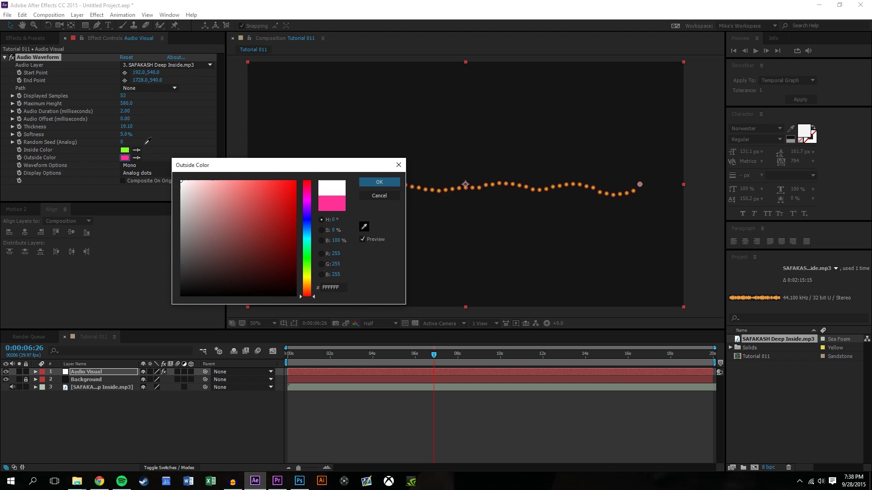
click(124, 150)
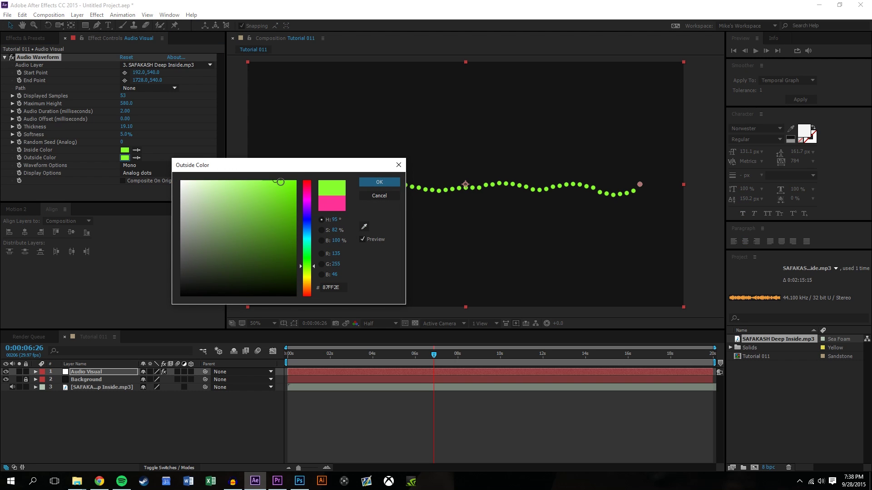
drag(275, 180, 273, 220)
click(378, 182)
- Switch the waveform Display Options to Analog lines and return to the composition start
drag(433, 354, 460, 350)
click(174, 173)
click(171, 193)
click(340, 290)
drag(456, 352, 287, 353)
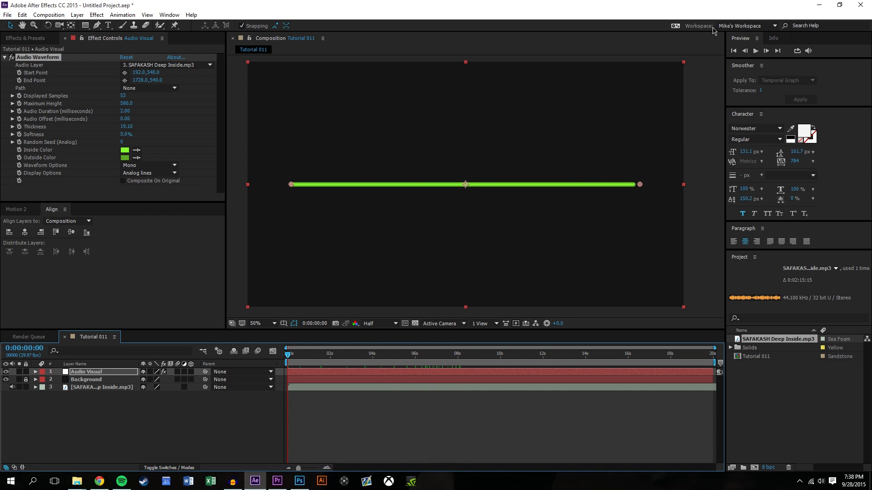
- While previewing, set Audio Duration to 10.00 milliseconds so the green line turns jagged
click(754, 51)
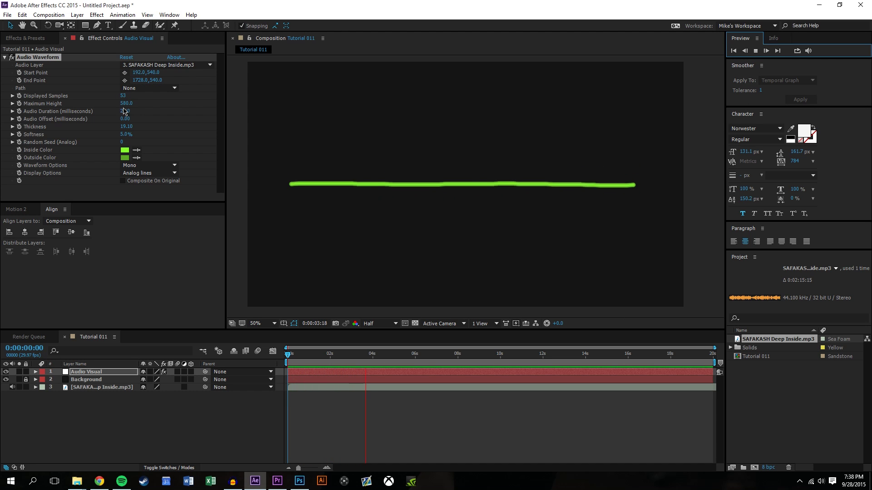
click(124, 112)
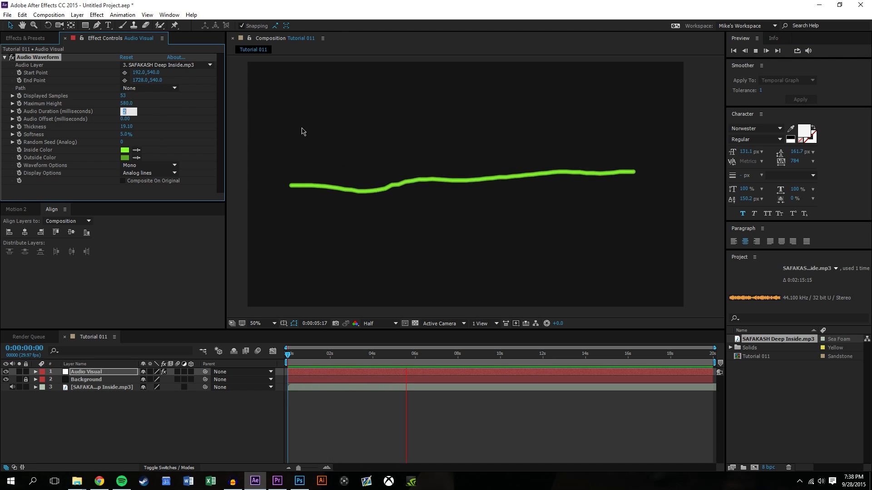
text(10)
key(Return)
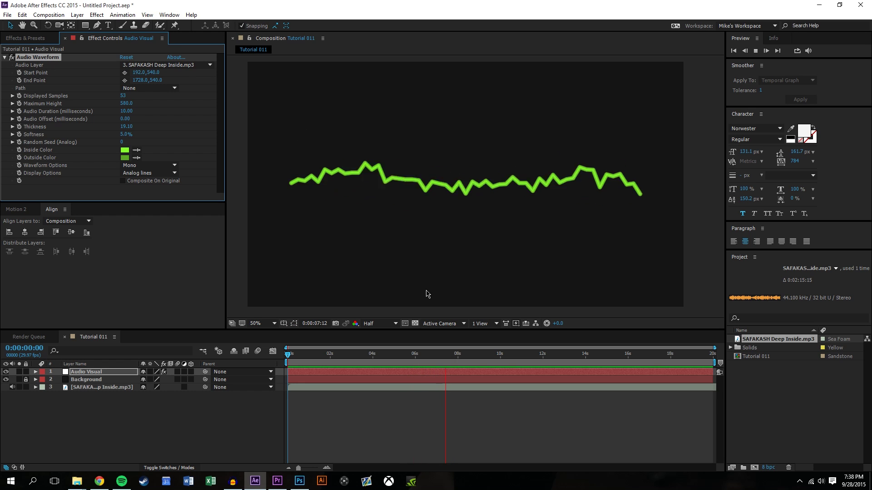
drag(470, 357, 360, 359)
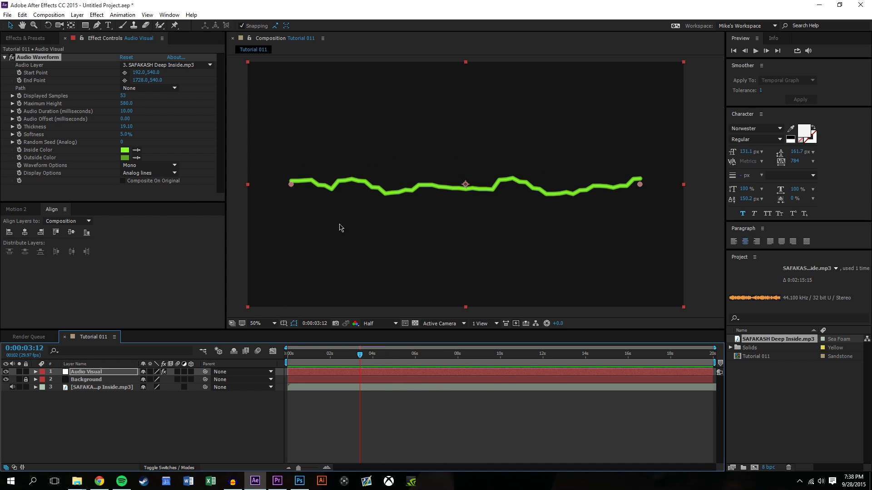
click(150, 88)
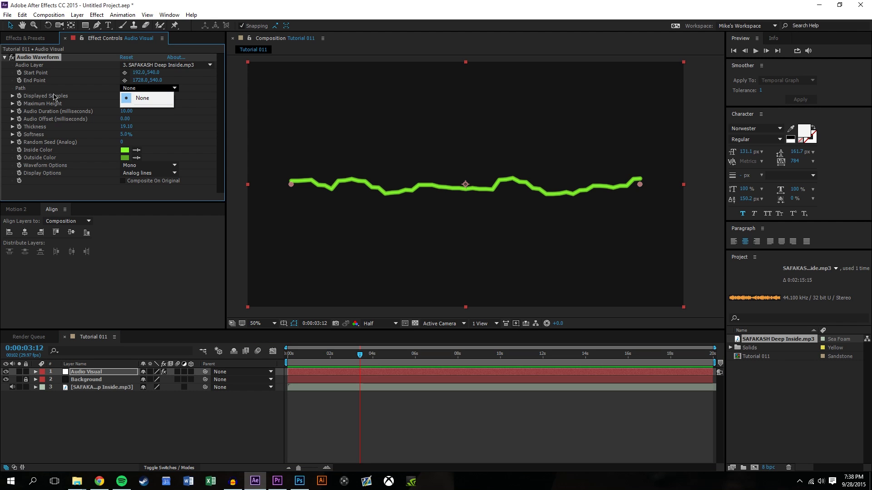
click(408, 430)
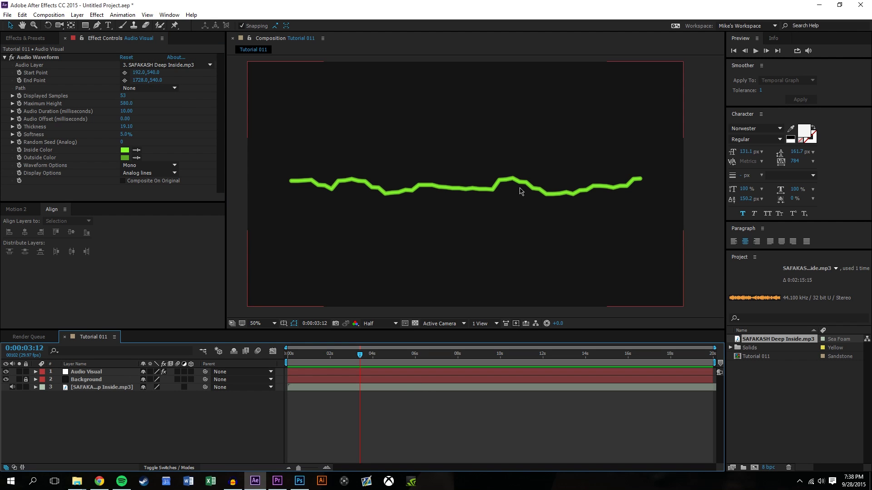
click(97, 25)
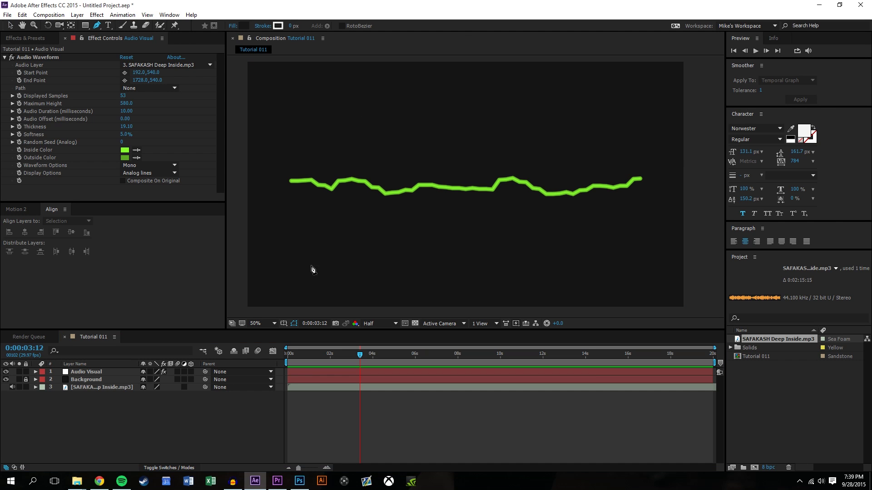
drag(279, 287, 318, 235)
drag(376, 215, 480, 270)
drag(520, 277, 596, 230)
drag(631, 179, 719, 195)
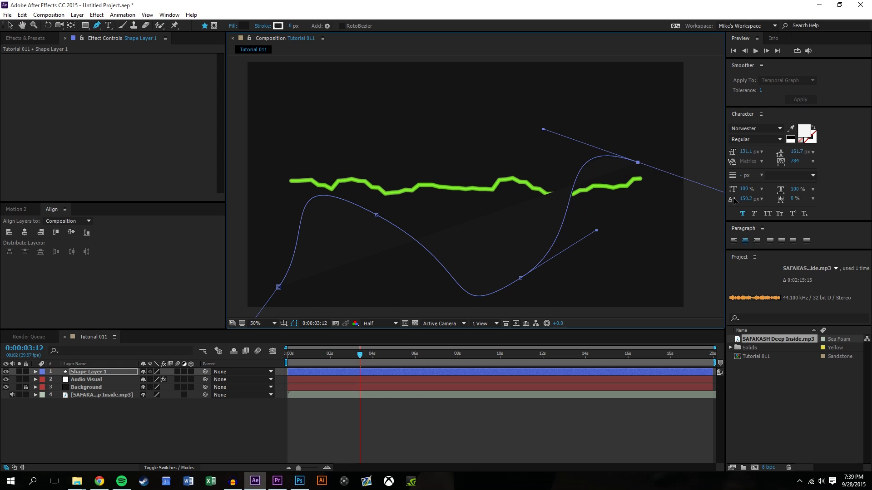
click(104, 435)
click(89, 372)
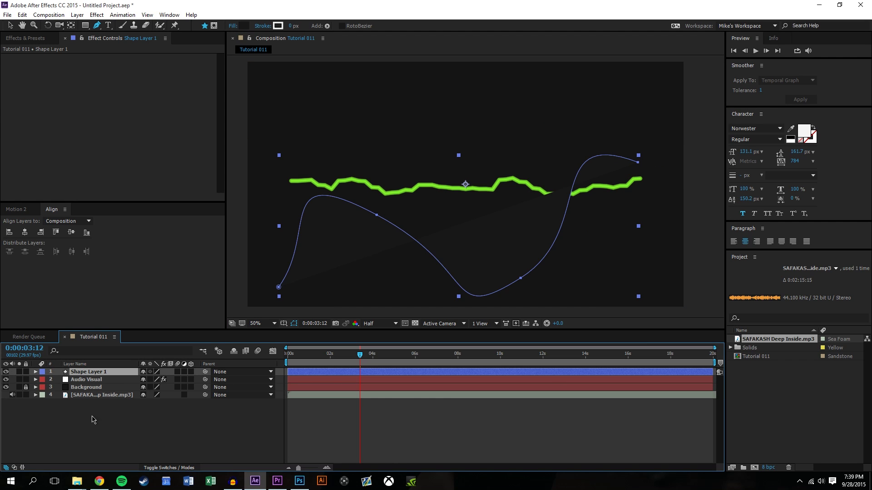
key(Delete)
click(103, 373)
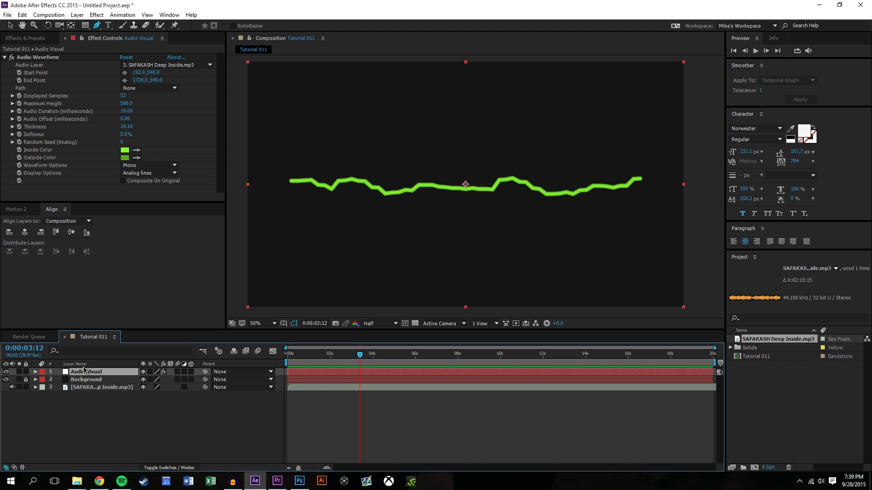
click(87, 28)
- Draw an ellipse mask at the composition centre and use Mask 1 as the Audio Waveform Path
key(q)
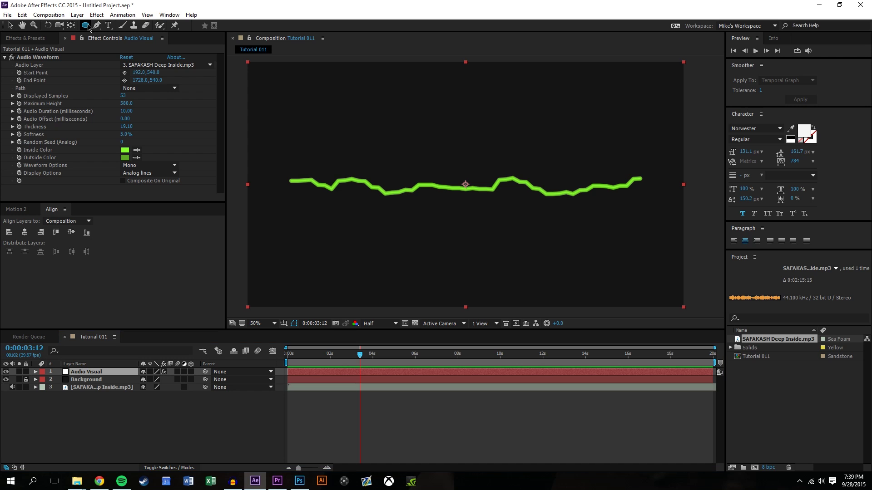
mouse_move(401, 130)
mouse_down()
mouse_move(489, 216)
mouse_move(543, 254)
mouse_up()
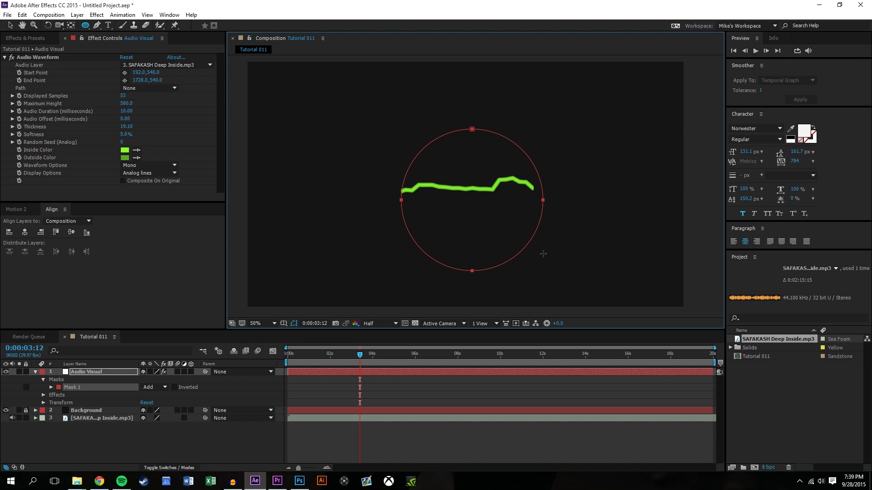
click(166, 88)
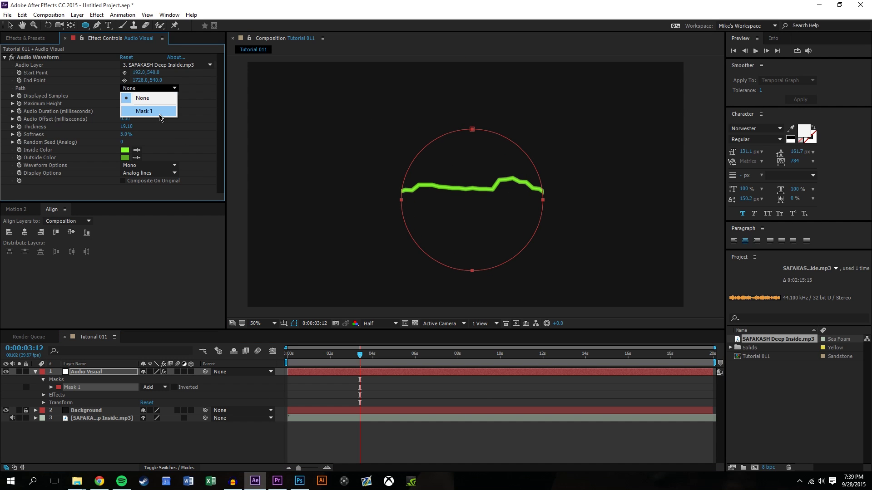
click(166, 100)
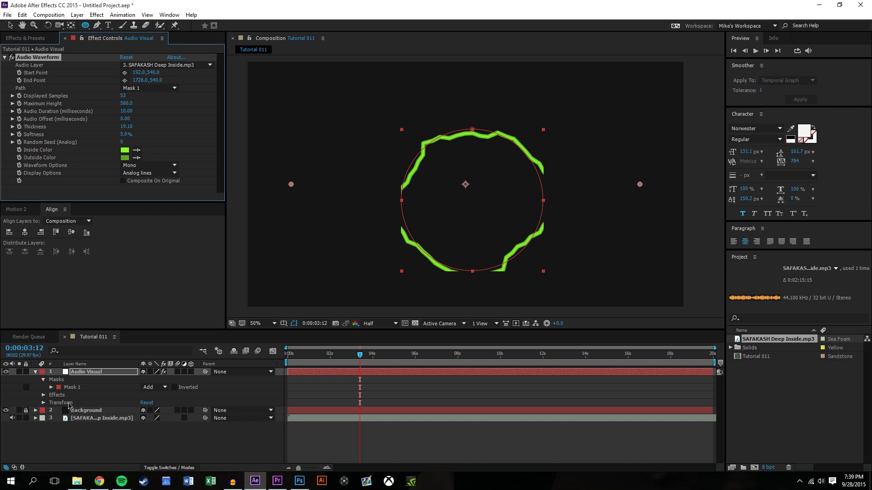
click(420, 451)
drag(359, 353, 418, 352)
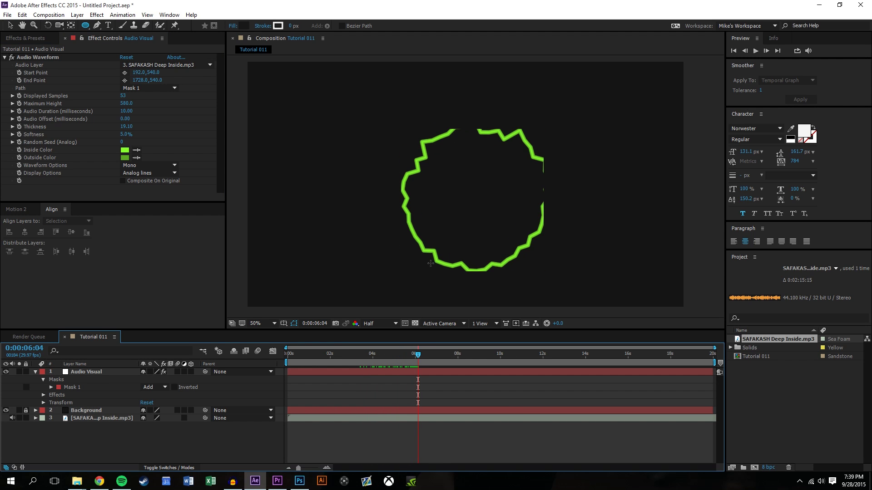
- Expand Mask 1 to 288 pixels and test toggling Composite On Original
click(51, 388)
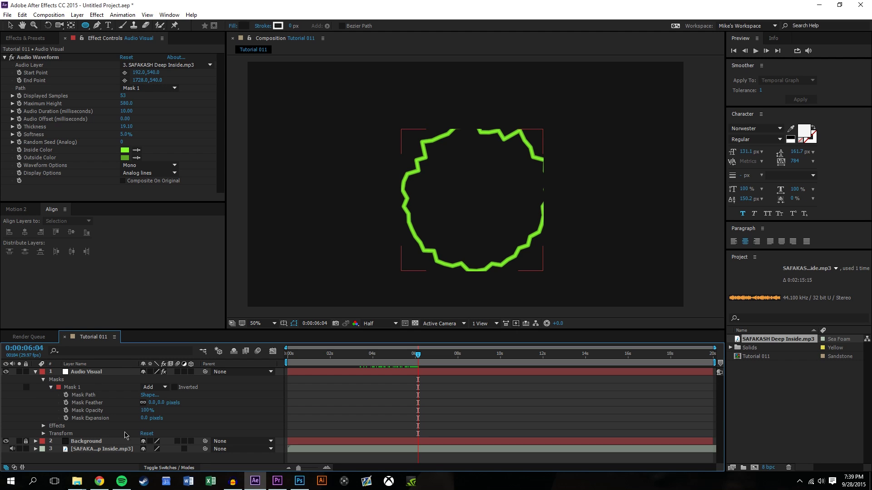
drag(142, 418, 136, 432)
click(122, 181)
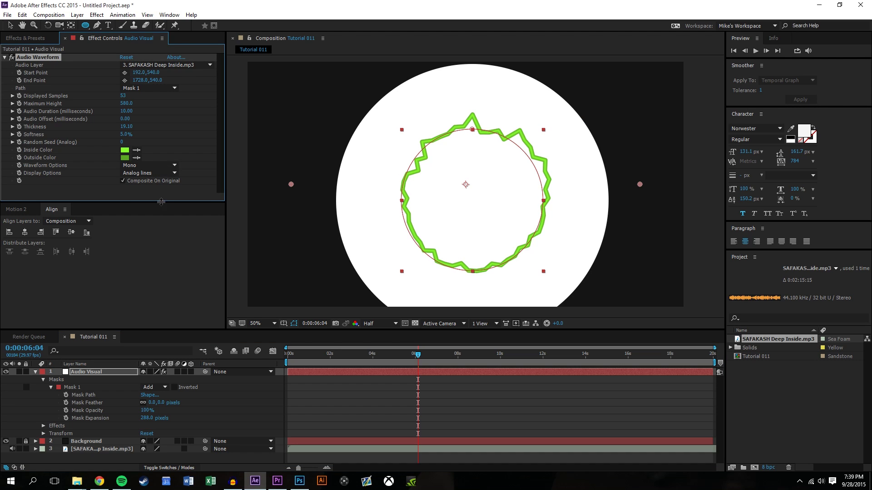
click(122, 180)
click(123, 181)
- Set Mask Expansion to 890 pixels, turn Composite On Original off, and rewind to 0
drag(148, 417, 4, 441)
drag(63, 435, 383, 363)
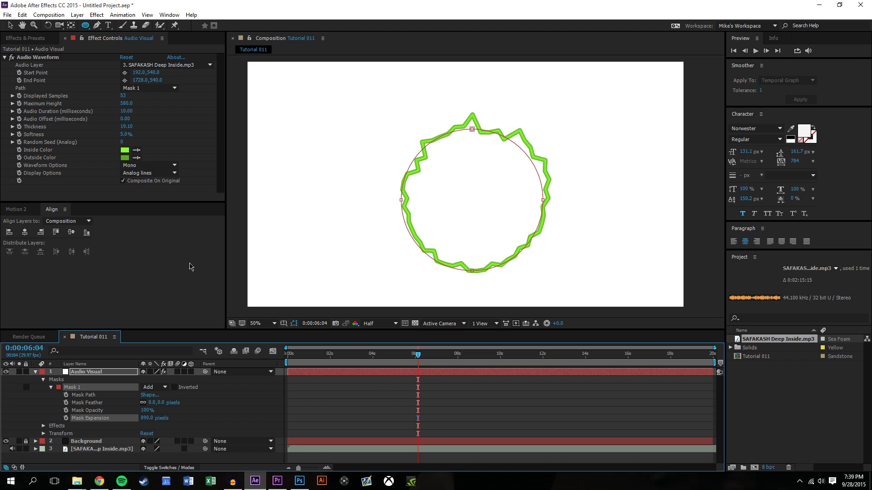
click(122, 181)
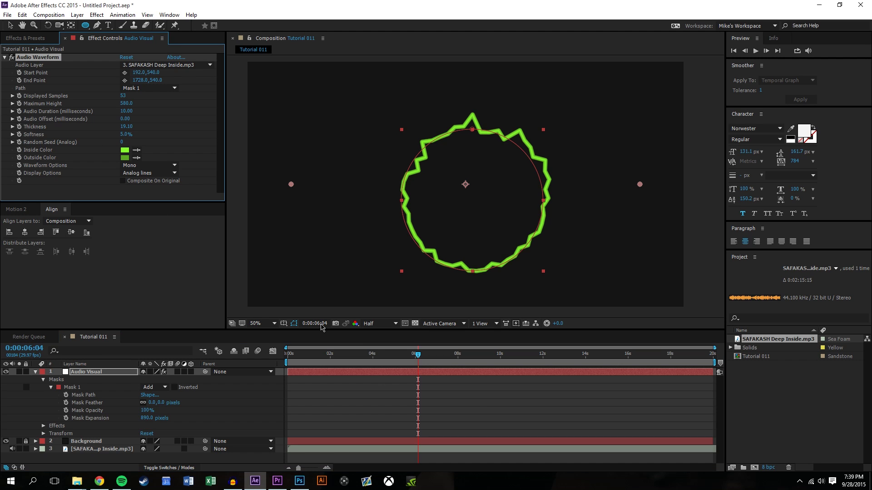
click(422, 355)
drag(425, 360, 289, 355)
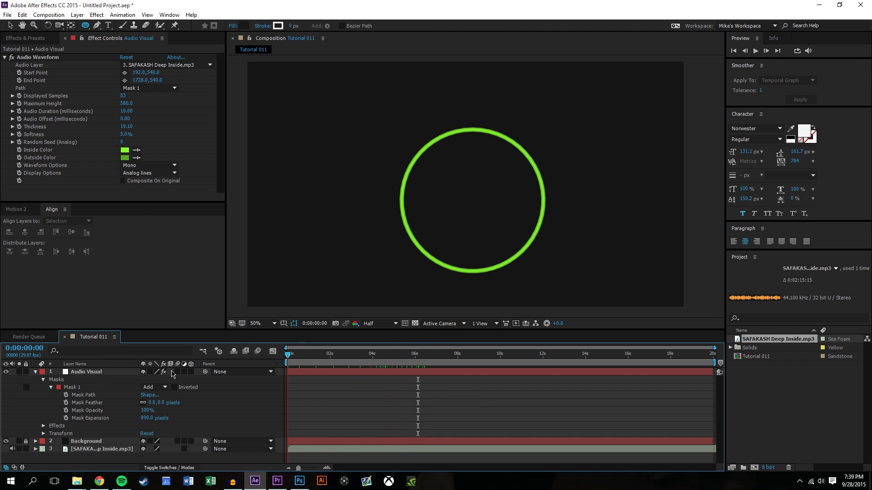
- Preview the ring animation, zoom the viewer to 25%, and move to about eight seconds
click(755, 51)
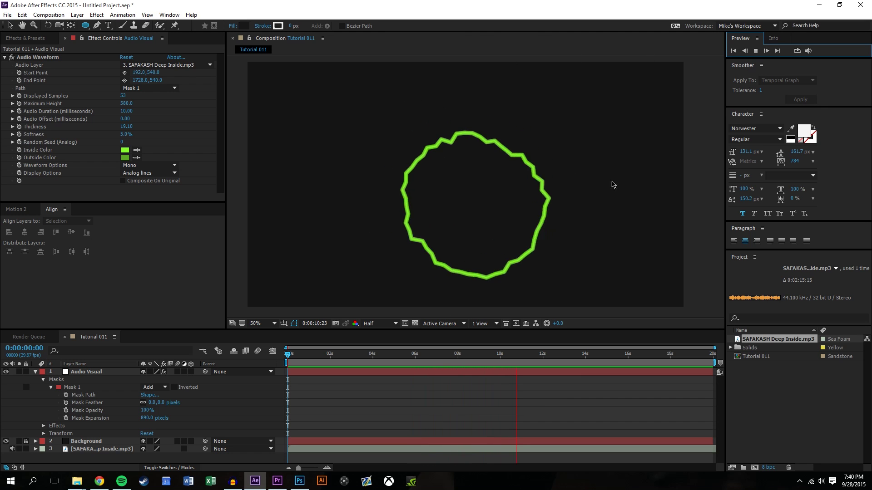
key(comma)
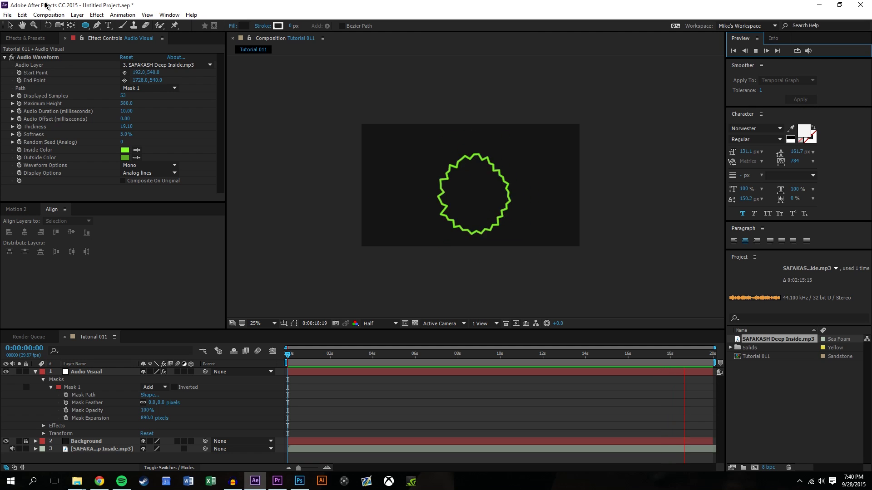
key(v)
click(578, 406)
drag(609, 354, 464, 353)
- Delete the Audio Waveform effect from Audio Visual and find Audio Spectrum in Effects & Presets
click(81, 372)
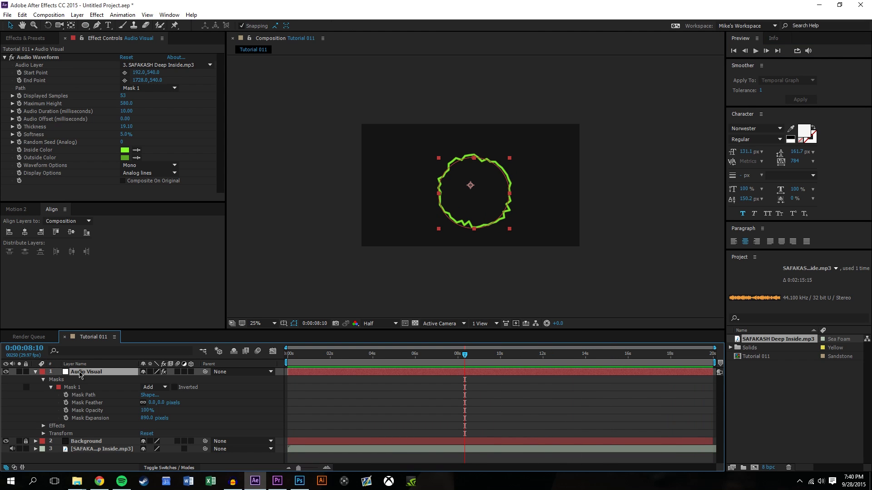
click(36, 59)
key(Delete)
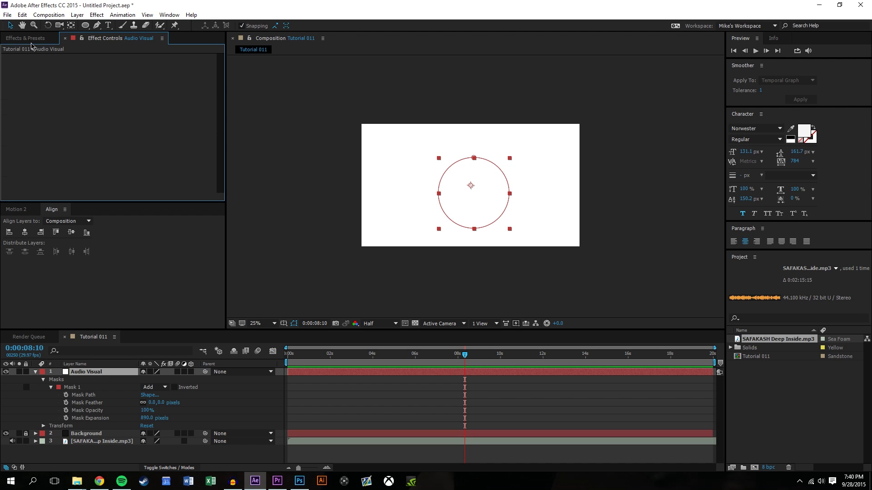
click(15, 39)
drag(43, 67, 408, 162)
- Delete Mask 1, apply Audio Spectrum to Audio Visual, and preview it at 50% zoom
click(100, 442)
click(71, 387)
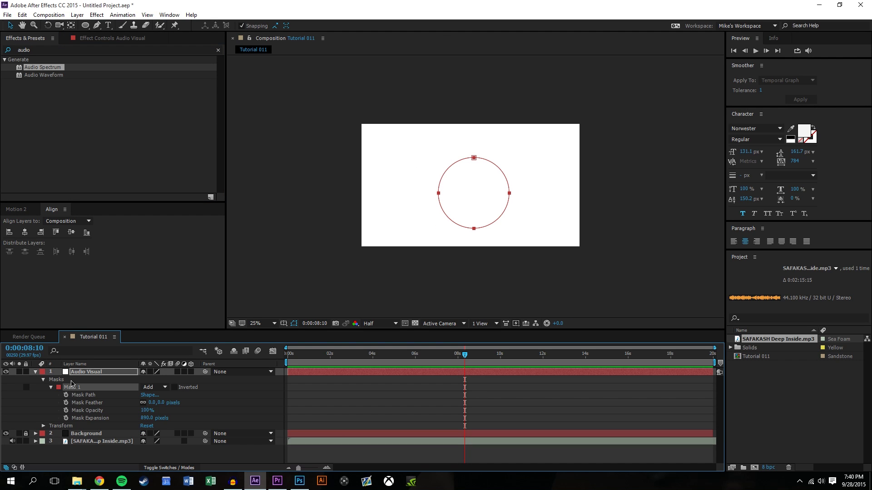
key(Delete)
drag(42, 73, 386, 214)
key(period)
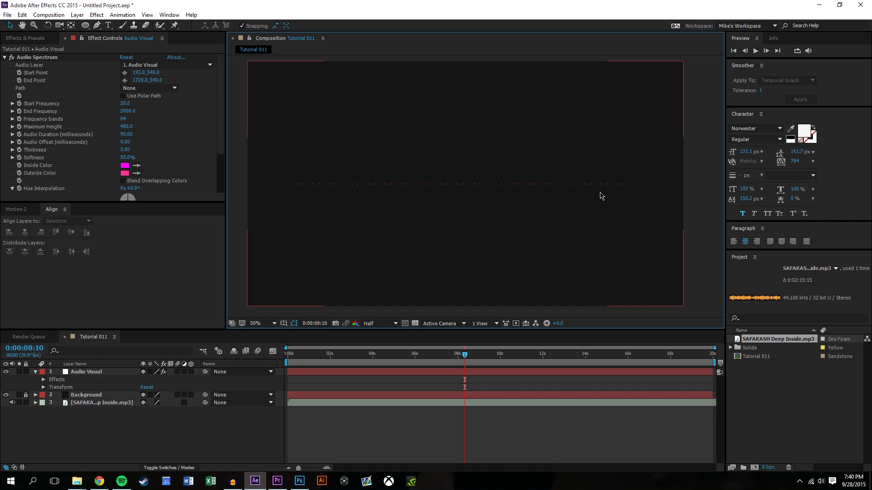
drag(350, 355, 288, 355)
click(755, 51)
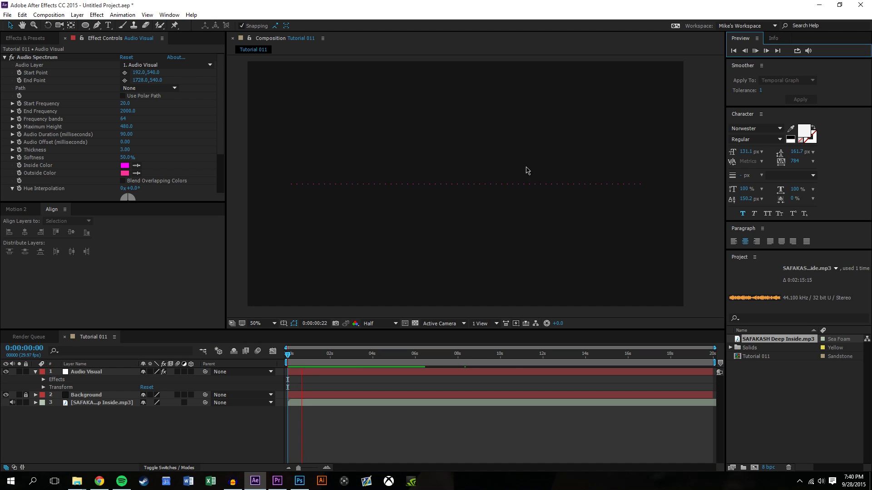
click(421, 450)
drag(395, 355, 291, 356)
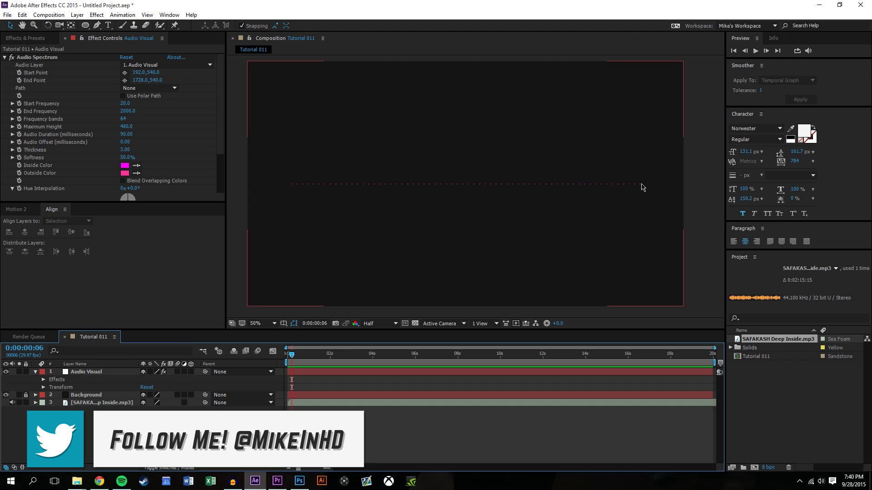
- Set Start Frequency to 1, keep End Frequency at 2000, and raise Frequency bands to 78
click(126, 103)
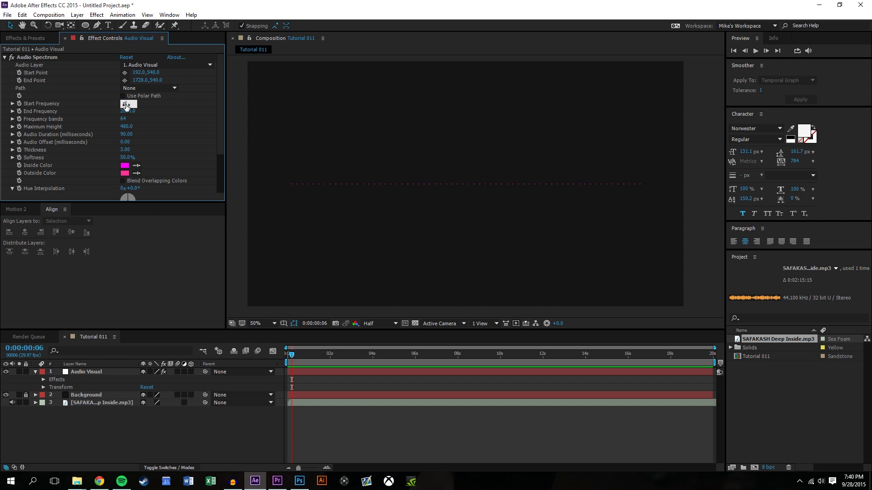
text(1)
key(Return)
click(128, 110)
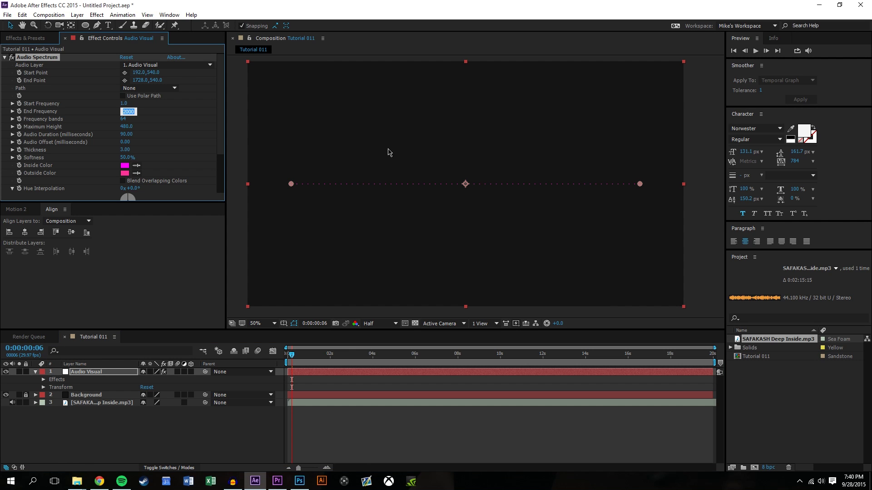
click(384, 423)
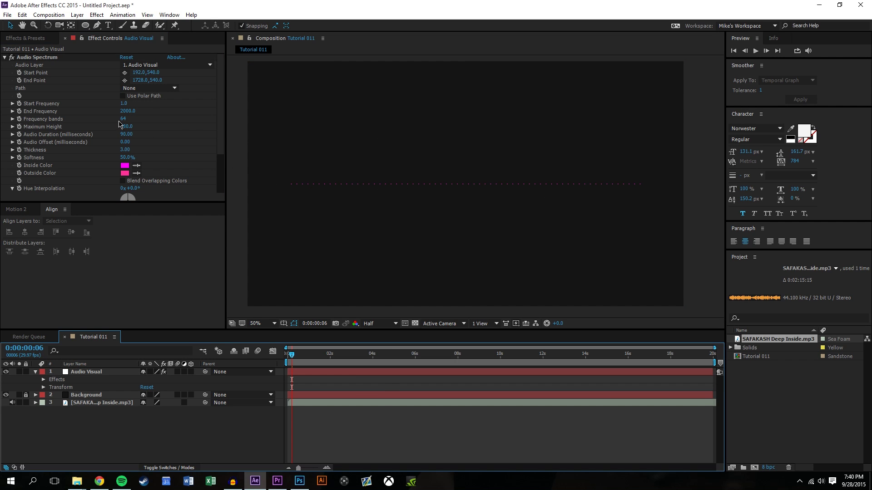
drag(123, 119, 224, 146)
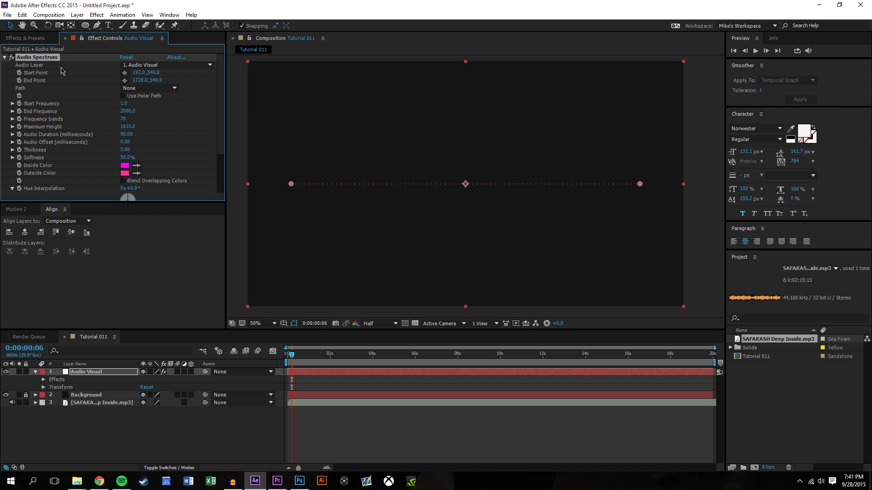
- Set the spectrum's Audio Layer to 3. SAFAKASH Deep Inside.mp3 and lower Maximum Height to 1031
click(165, 64)
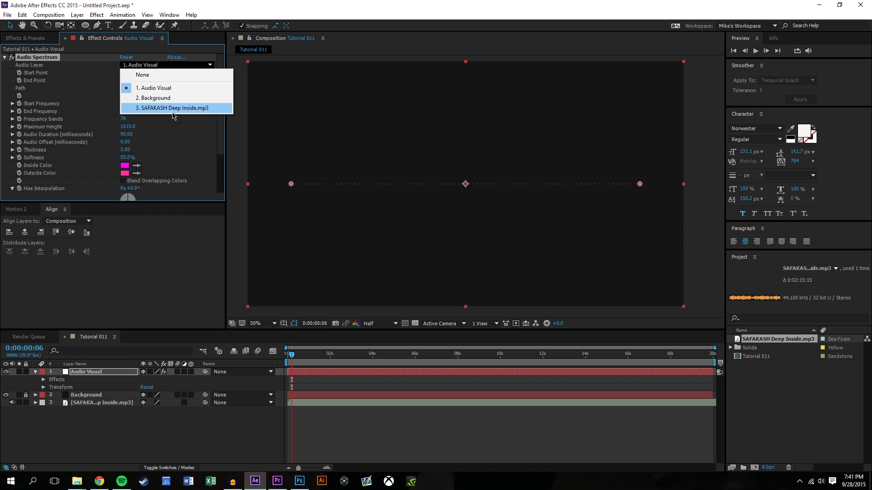
click(211, 108)
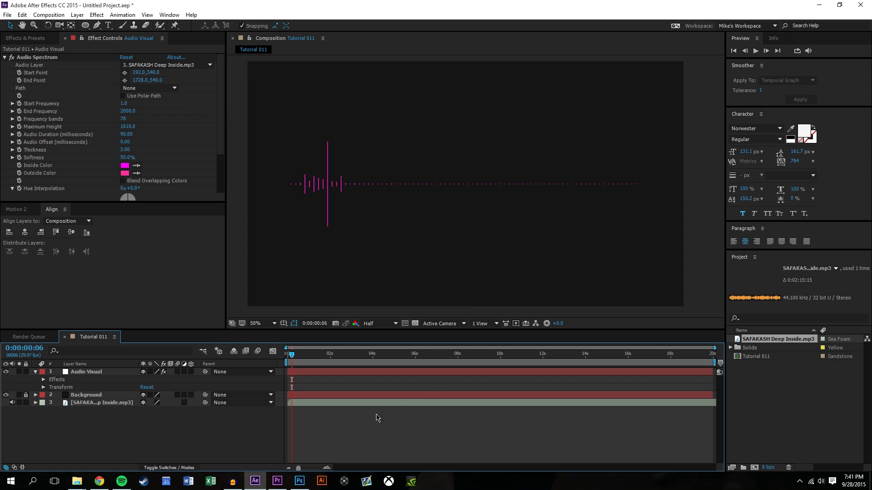
drag(292, 355, 633, 378)
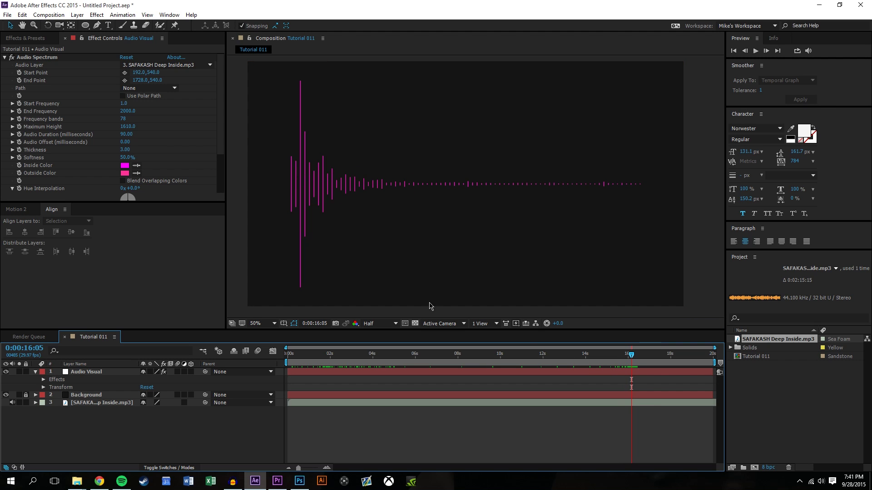
drag(127, 131, 74, 163)
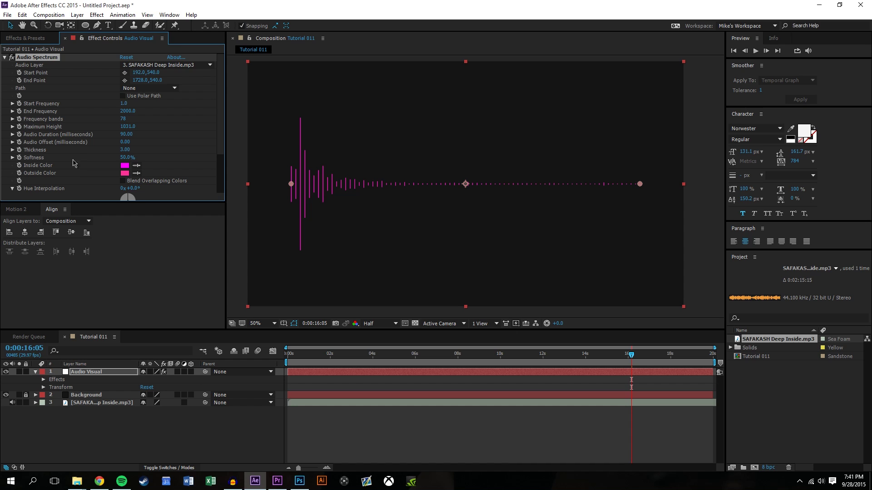
- Try several End Frequency values, settle on 2000, then rewind and preview the spectrum
drag(127, 112, 221, 119)
drag(160, 120, 72, 142)
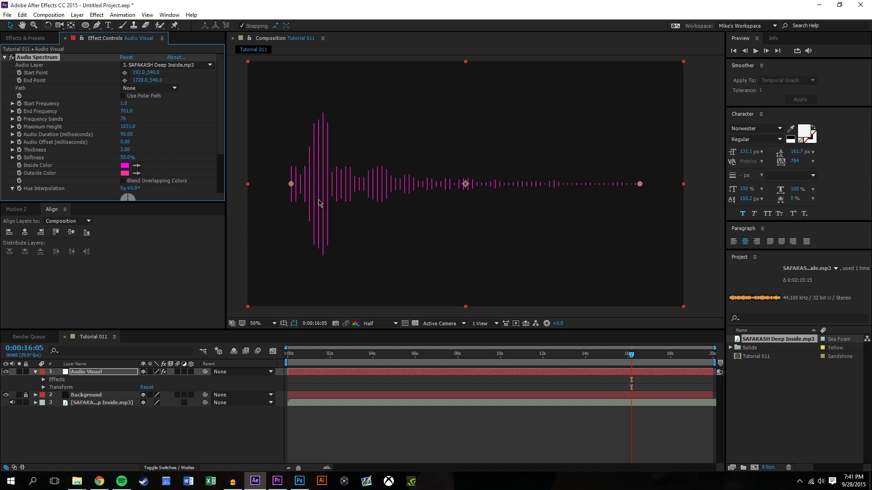
drag(130, 114, 137, 113)
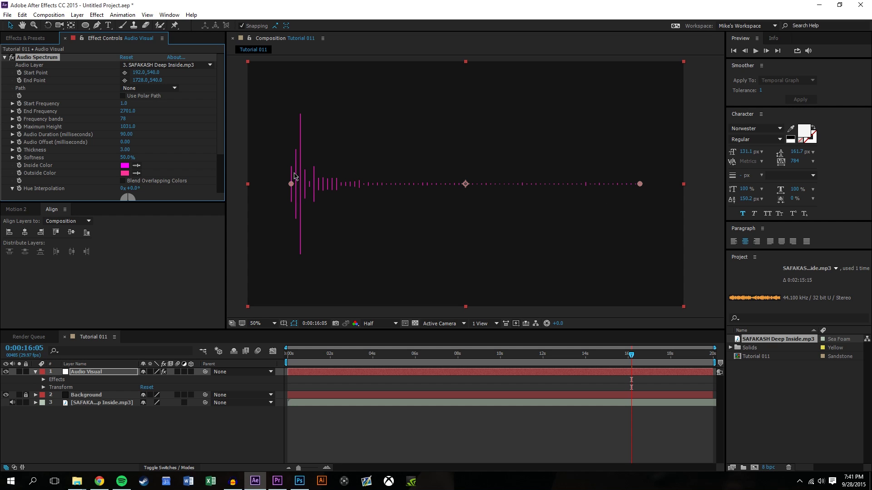
click(128, 111)
text(2000)
key(Return)
drag(631, 356, 237, 330)
click(755, 51)
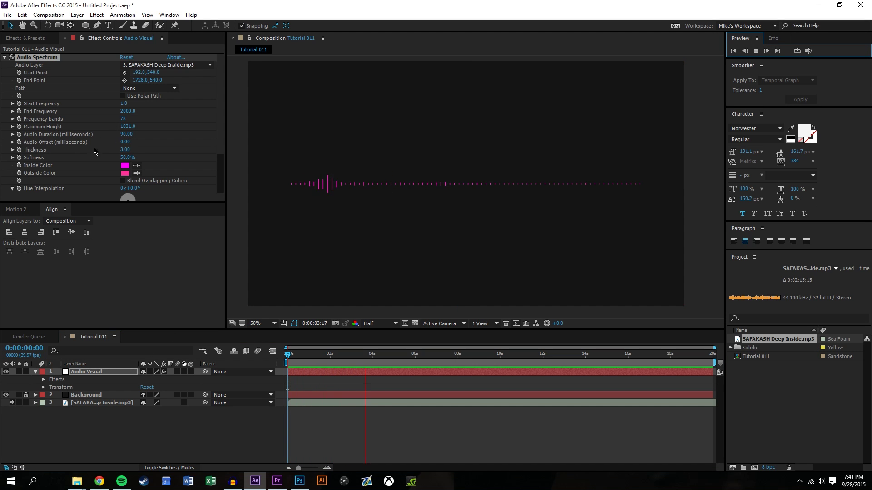
- Set the spectrum's Audio Duration to 20 after trying 0 and 10
click(126, 134)
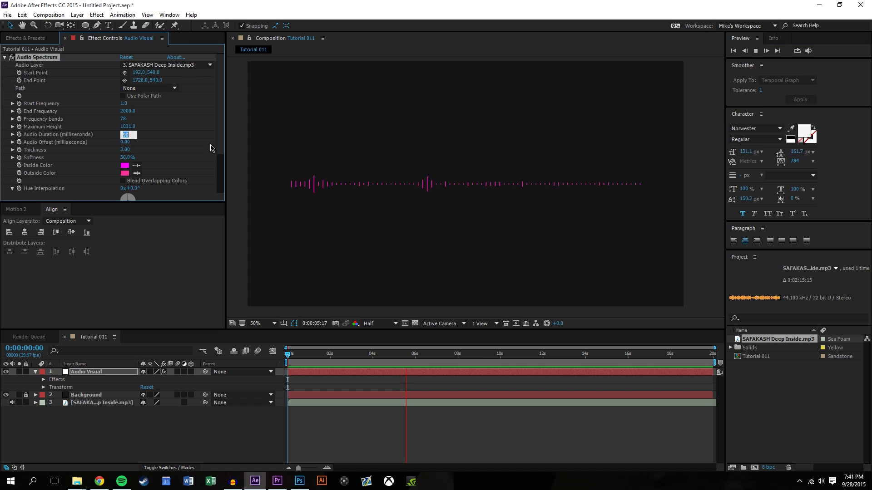
text(0)
key(Return)
click(125, 134)
text(10)
key(Return)
click(126, 135)
text(20)
key(Return)
- Stop at 0:00:03:21, scrub Thickness up, and replay the preview from the start
click(367, 358)
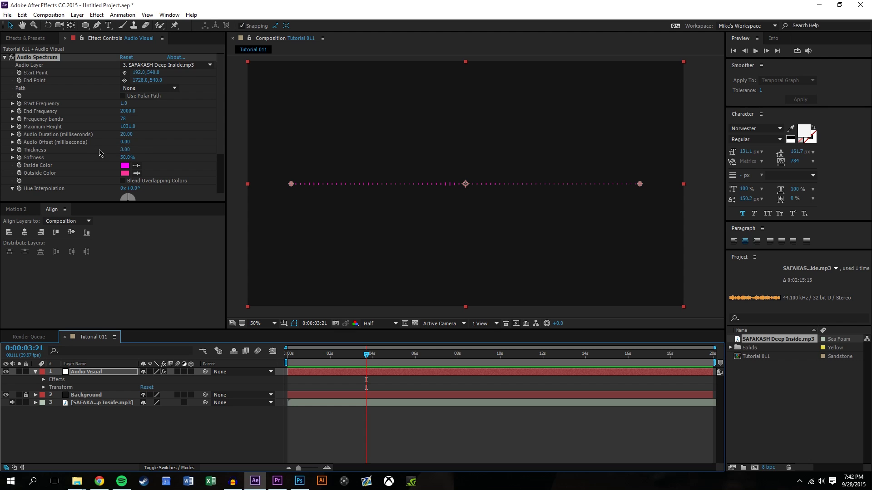
drag(137, 149, 430, 191)
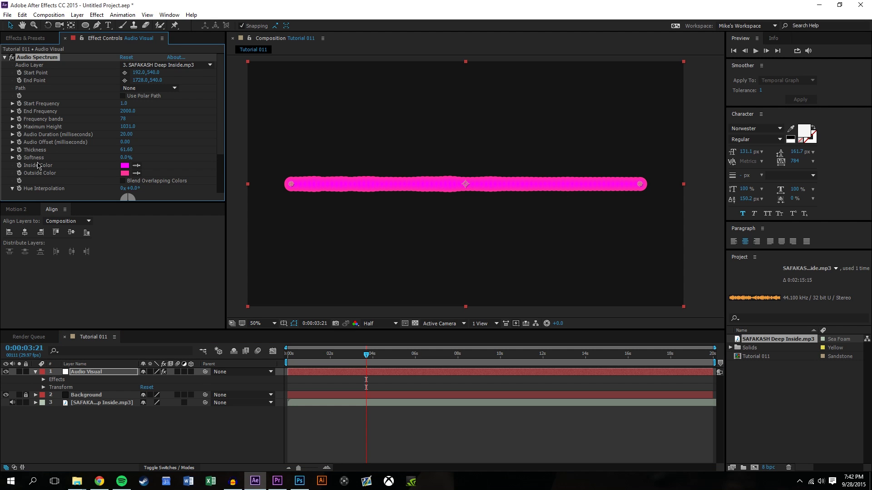
key(space)
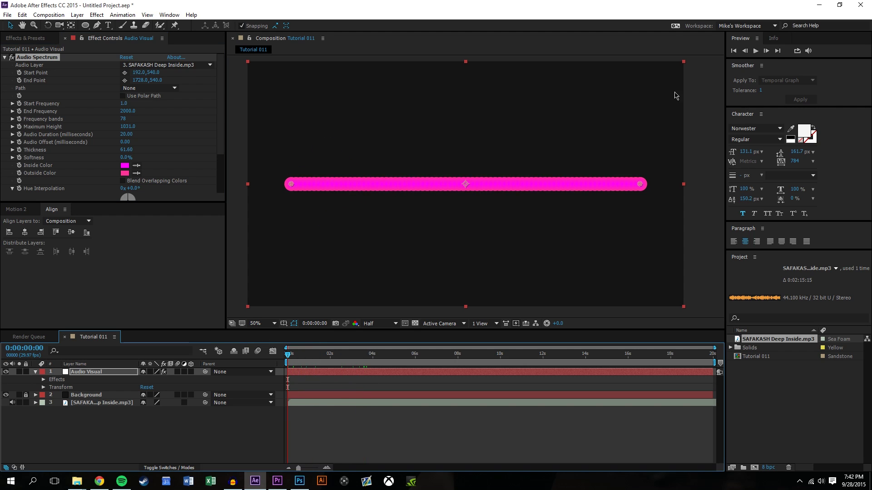
click(756, 50)
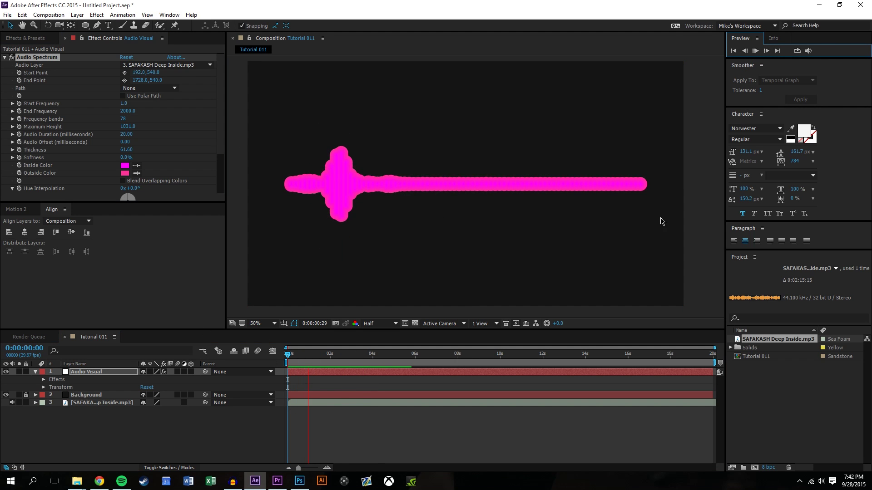
- Set Thickness to 5 after trying 20 and 10, giving thin separate bars
click(128, 150)
text(20)
key(Return)
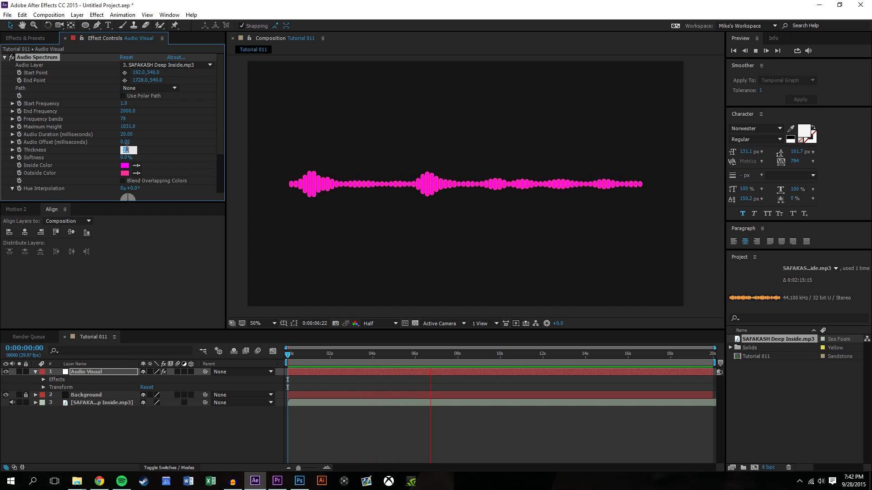
drag(133, 151, 127, 151)
click(123, 151)
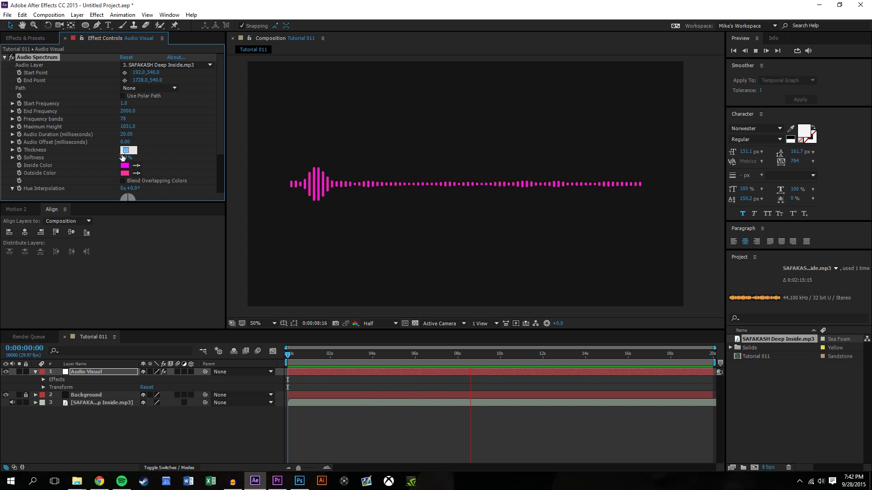
text(5)
key(Return)
drag(428, 353, 179, 203)
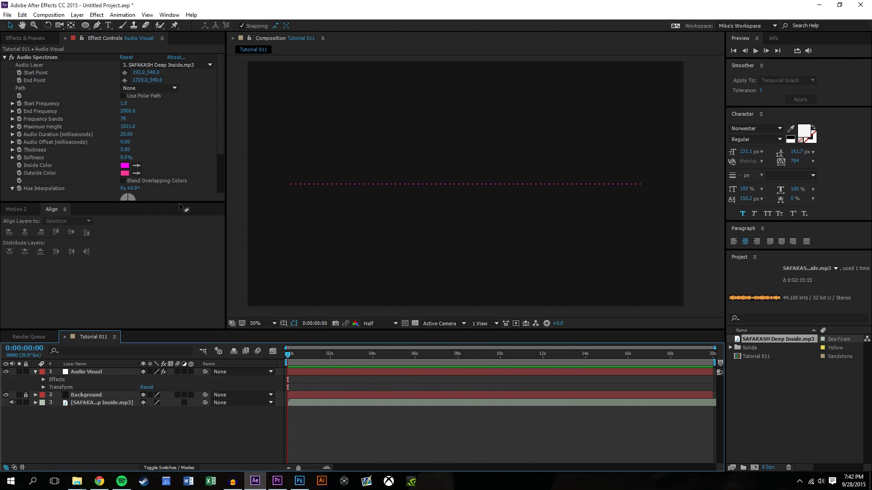
- Try lighter and darker magenta Inside Colours, then cancel the colour change
scroll(146, 163, down, 1)
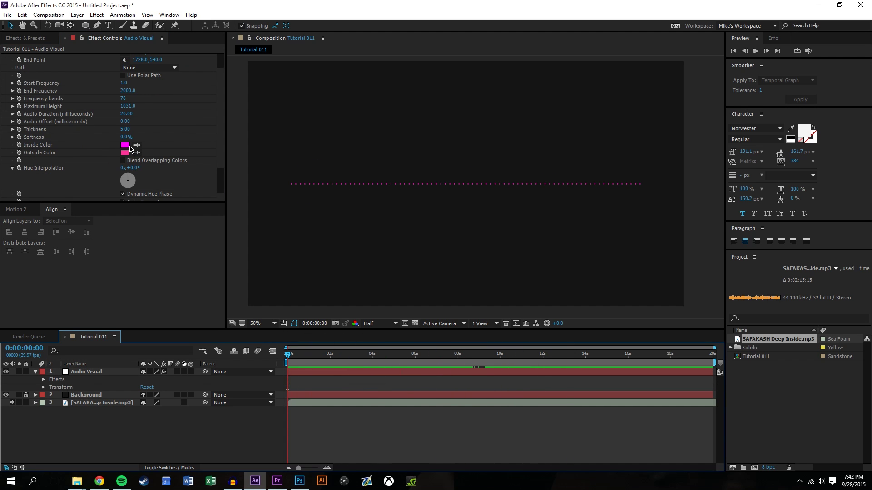
click(125, 144)
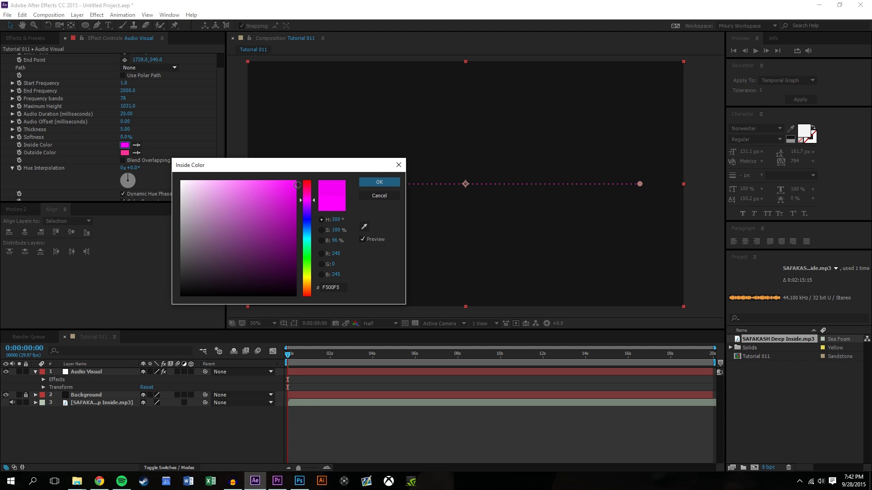
click(257, 180)
mouse_move(246, 181)
mouse_down()
mouse_move(268, 212)
mouse_move(270, 203)
mouse_up()
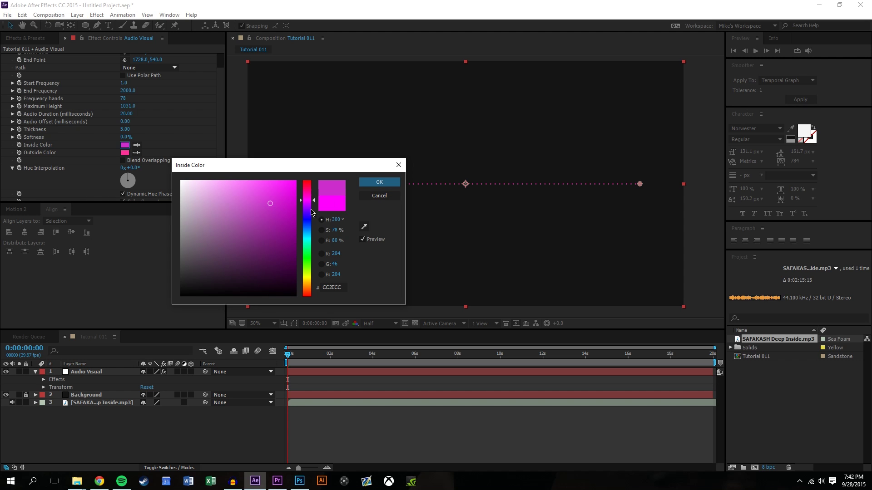
click(384, 197)
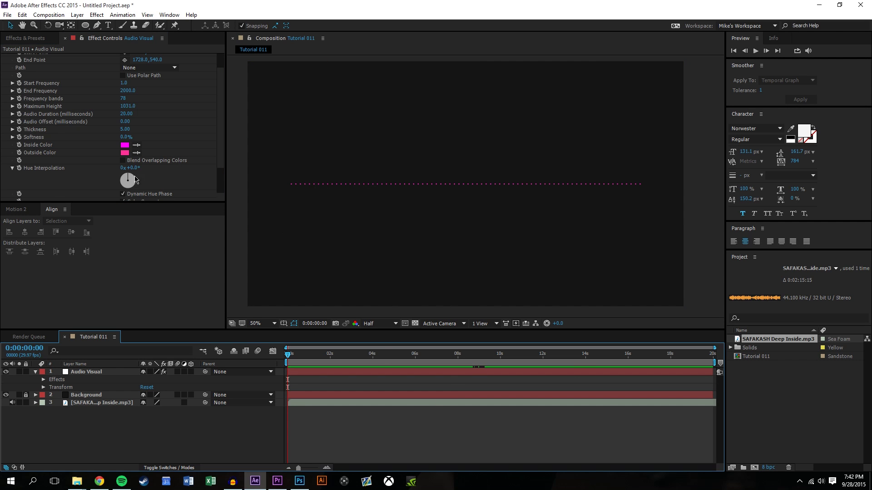
- Turn on colour blending and experiment with Hue Interpolation, landing on -3x-39°
click(122, 164)
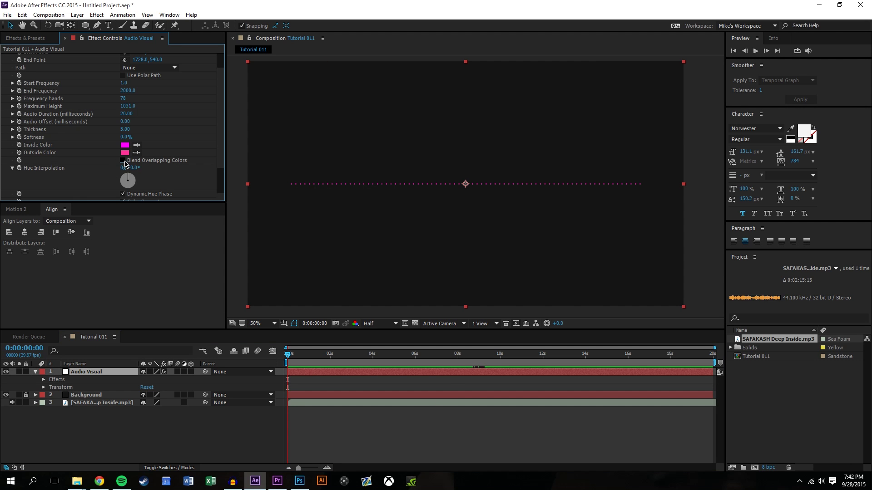
click(124, 161)
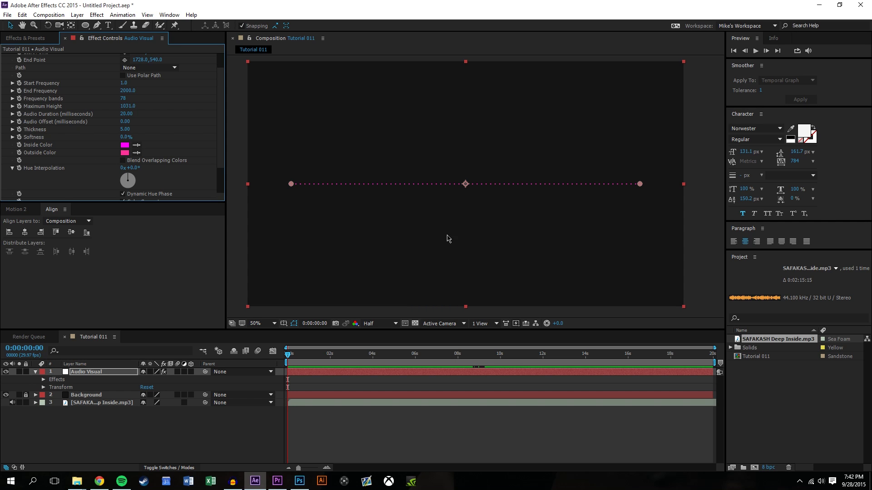
scroll(162, 113, down, 2)
drag(129, 138, 155, 180)
drag(128, 119, 130, 116)
drag(288, 354, 199, 334)
drag(135, 142, 110, 167)
drag(94, 123, 98, 93)
click(341, 426)
- Keyframe Hue Interpolation, shifting the hue at 0:00:11:06 so the bars turn magenta
drag(318, 352, 411, 354)
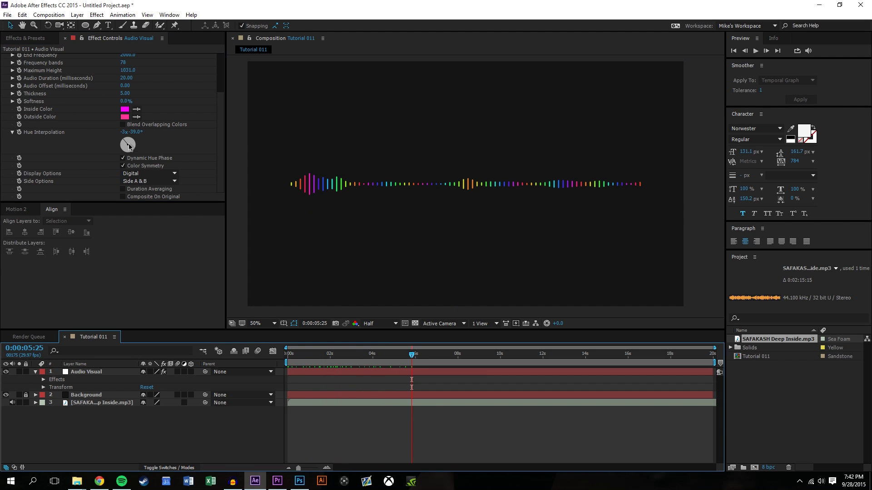
click(19, 132)
click(418, 356)
click(526, 354)
drag(123, 132, 127, 142)
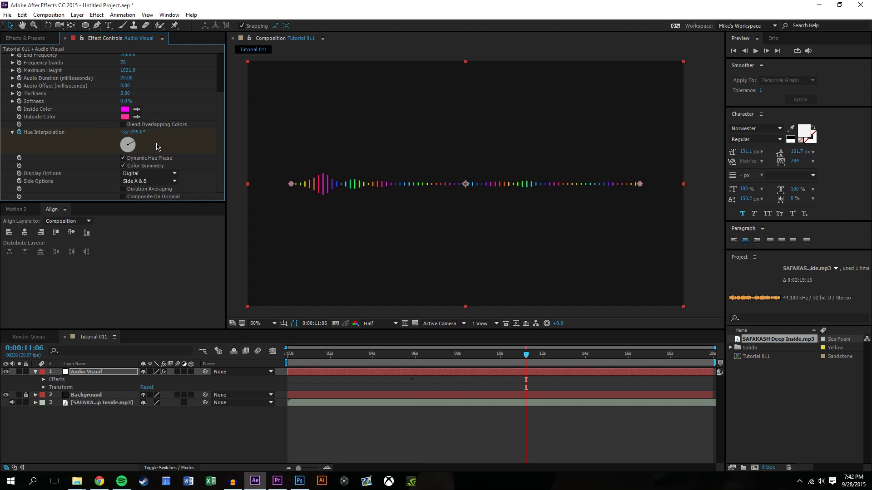
click(480, 399)
drag(526, 354, 343, 327)
click(50, 138)
- Clear the Hue Interpolation keyframes and enter 0 revolutions and 0 degrees
click(19, 133)
click(124, 132)
text(0)
key(Return)
click(134, 132)
text(0)
key(Return)
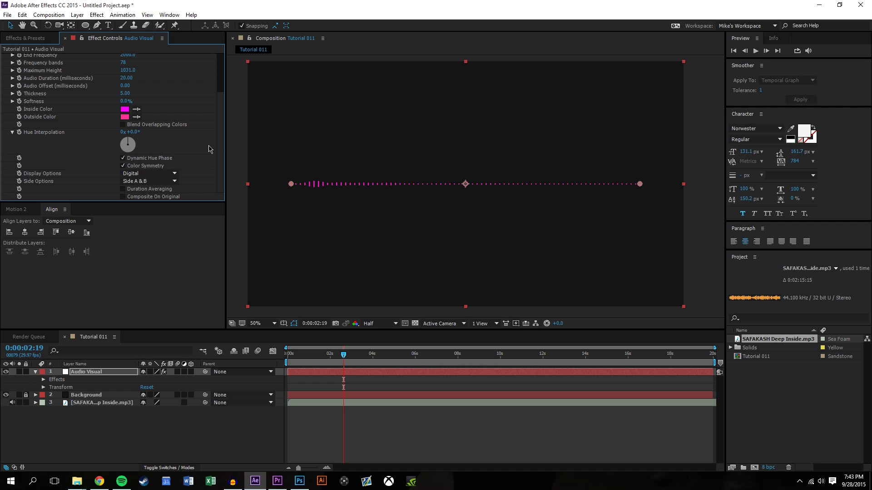
- Try the Analog lines and Analog dots display options, then return to Digital
click(167, 173)
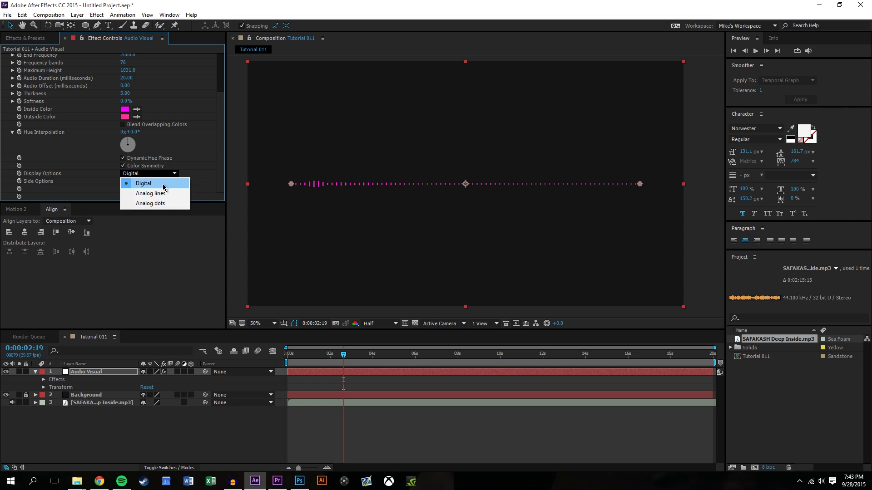
click(165, 196)
drag(346, 354, 525, 365)
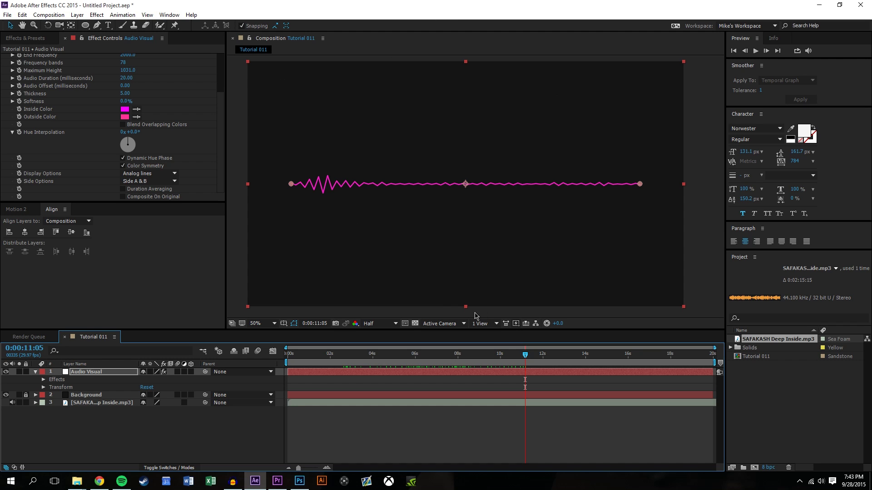
click(150, 173)
click(216, 202)
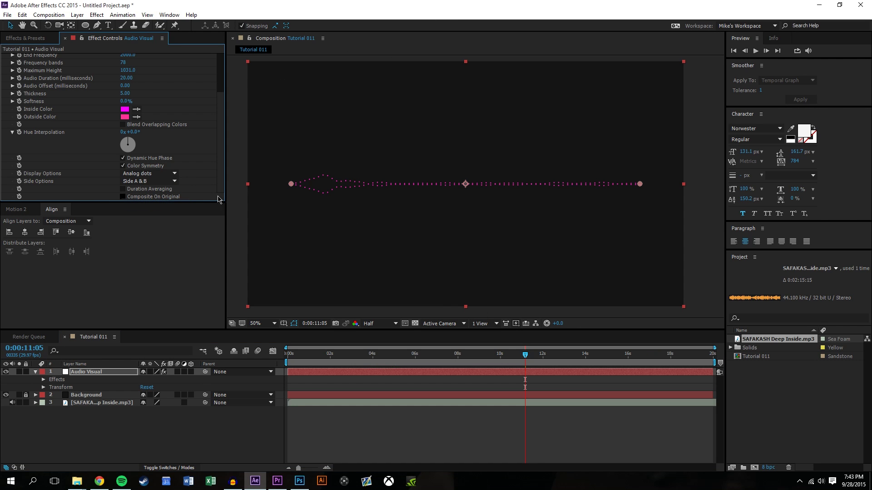
click(168, 175)
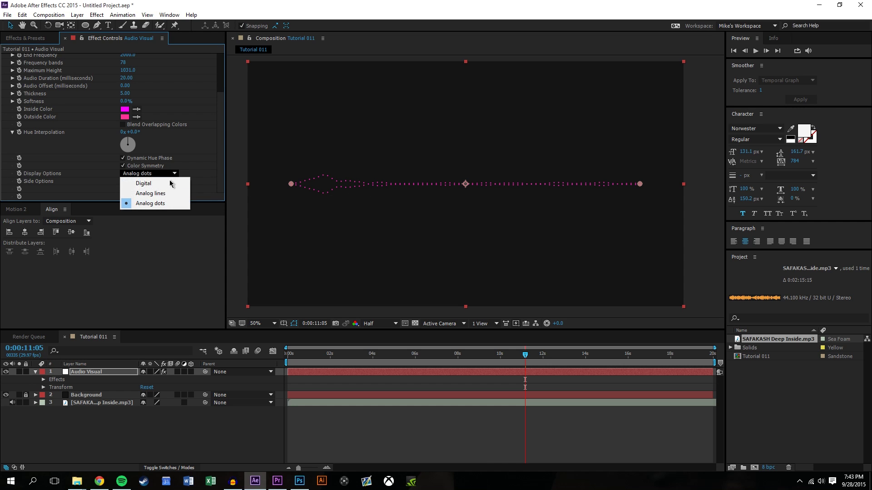
click(170, 183)
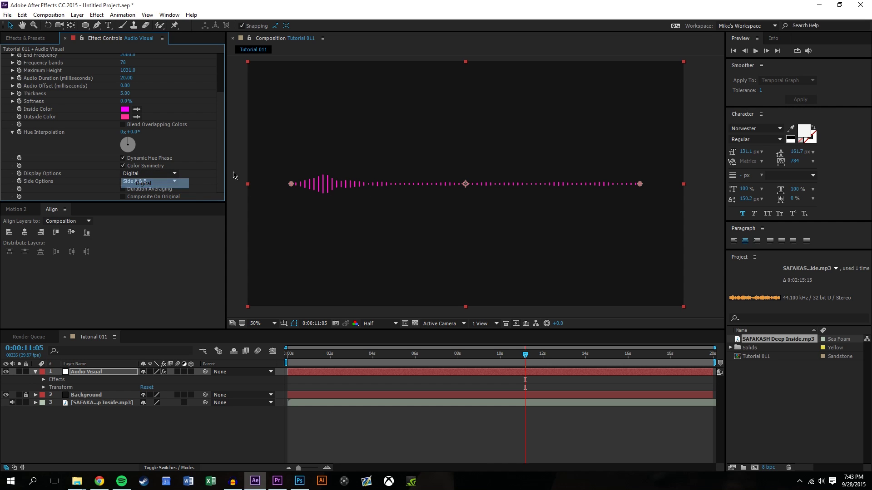
- Try Side B and Sides A & B, then set Side Options to Side A
click(211, 157)
click(141, 181)
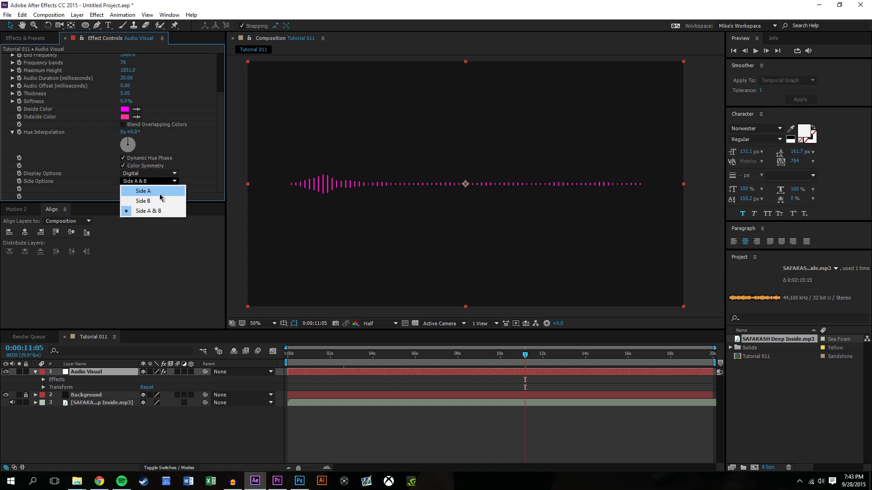
click(161, 197)
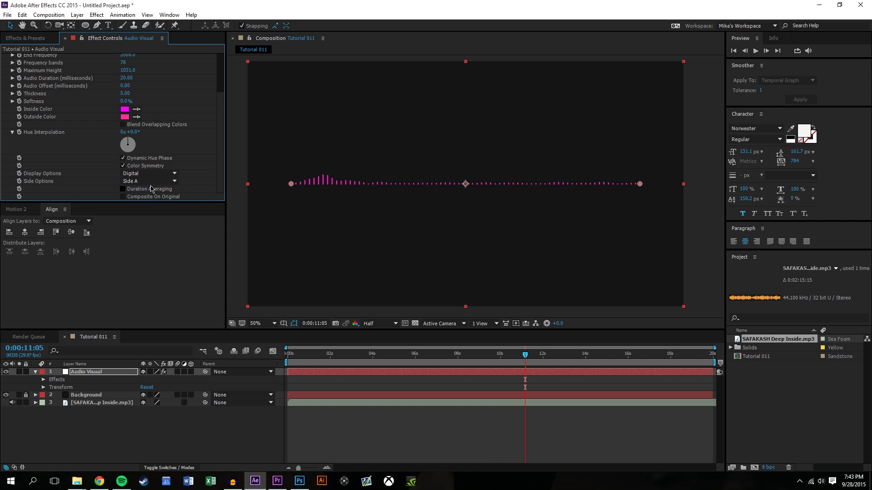
click(150, 181)
click(152, 195)
click(147, 182)
click(146, 211)
click(150, 181)
click(155, 192)
- Turn off Duration Averaging on the Audio Spectrum
click(123, 189)
scroll(128, 136, up, 3)
click(166, 65)
- Set the spectrum Start Point to 2,1086 and End Point to 1920,1086
click(125, 73)
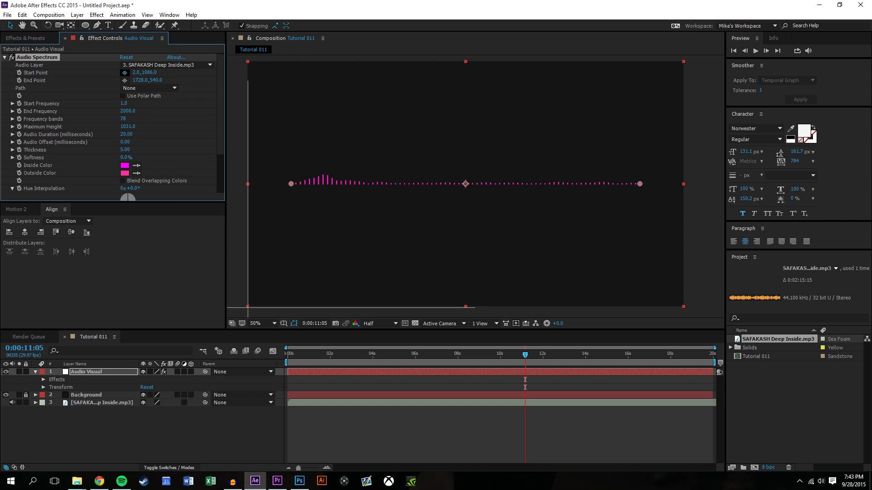
click(248, 307)
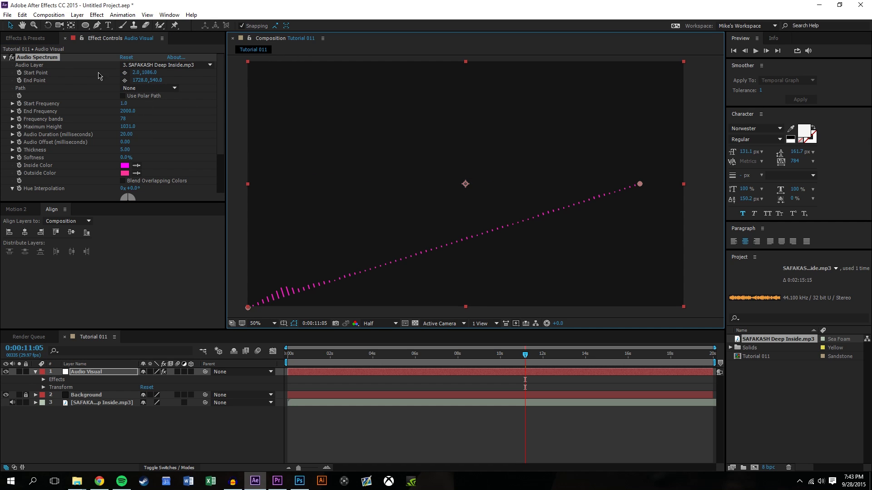
click(125, 81)
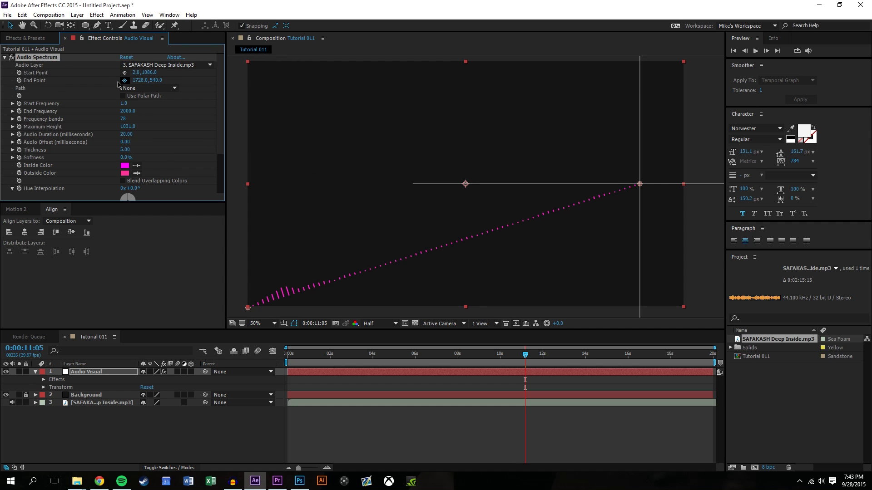
click(683, 308)
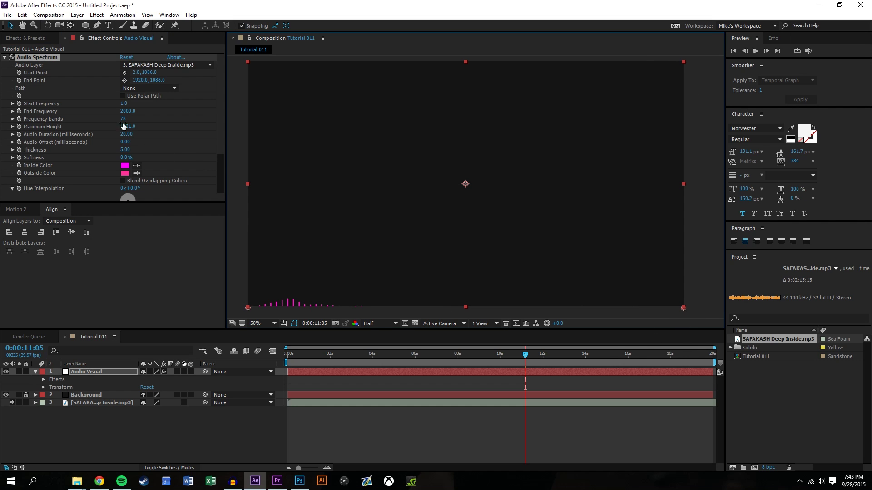
click(148, 73)
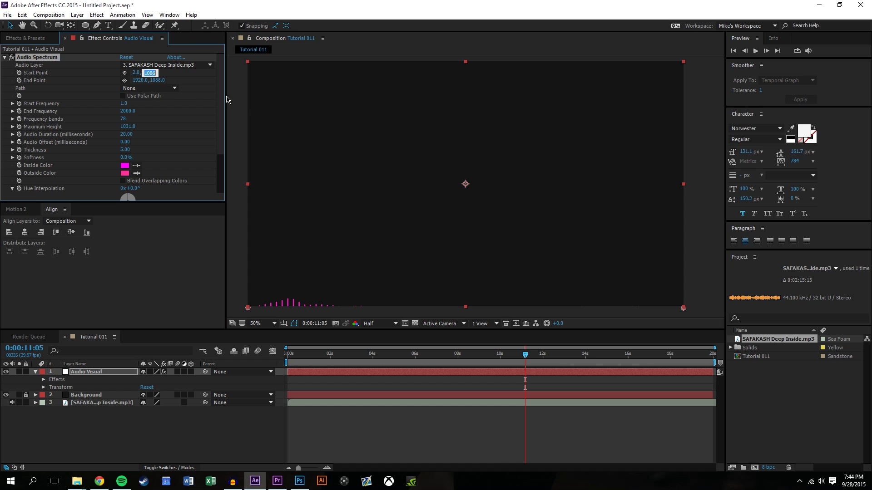
click(158, 80)
text(1086)
click(471, 361)
- Set Start Frequency to 20 and Maximum Height to 2000
drag(356, 355, 632, 341)
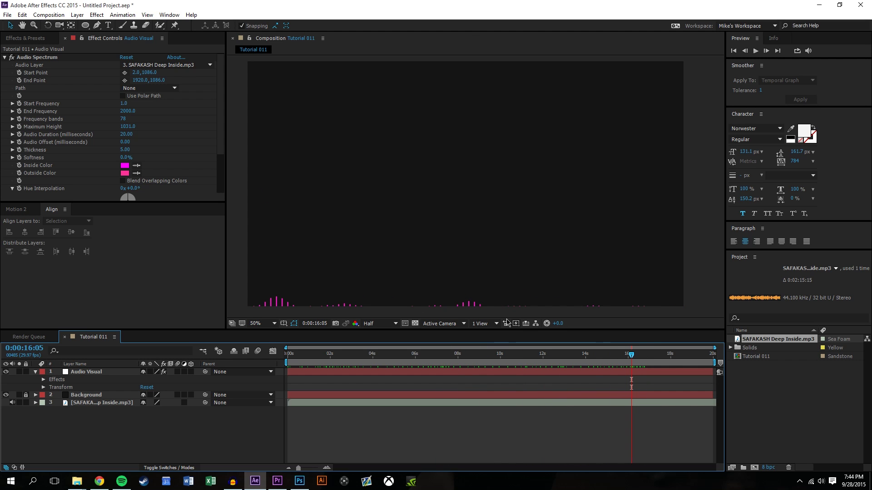
click(125, 103)
text(20)
click(397, 162)
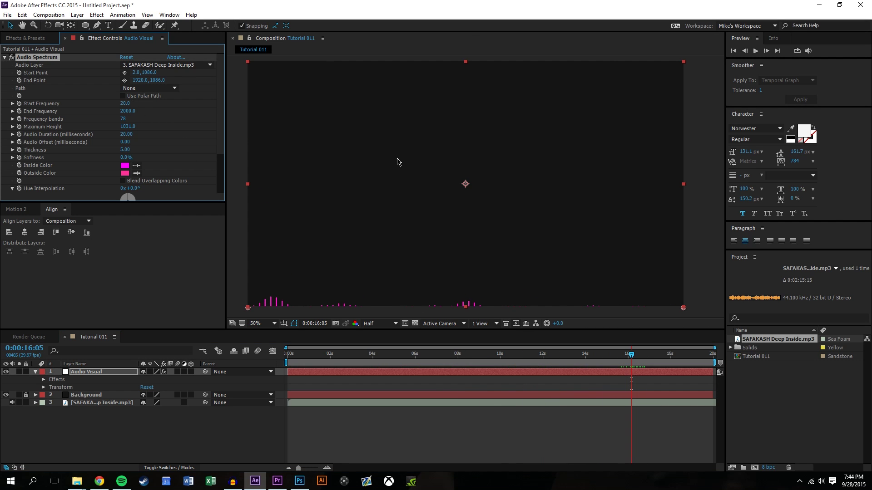
click(128, 128)
click(377, 179)
- Preview the spectrum from the start, then draw a circle with the Ellipse tool
scroll(440, 179, down, 2)
click(608, 409)
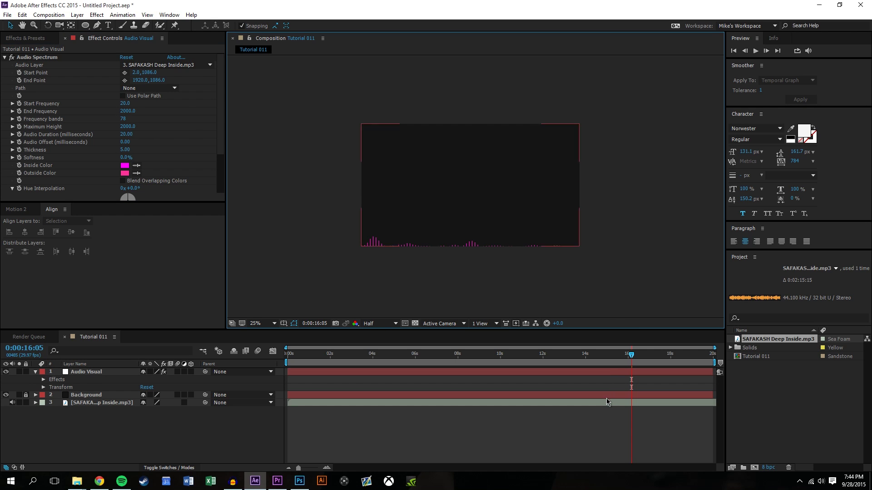
drag(632, 356, 288, 356)
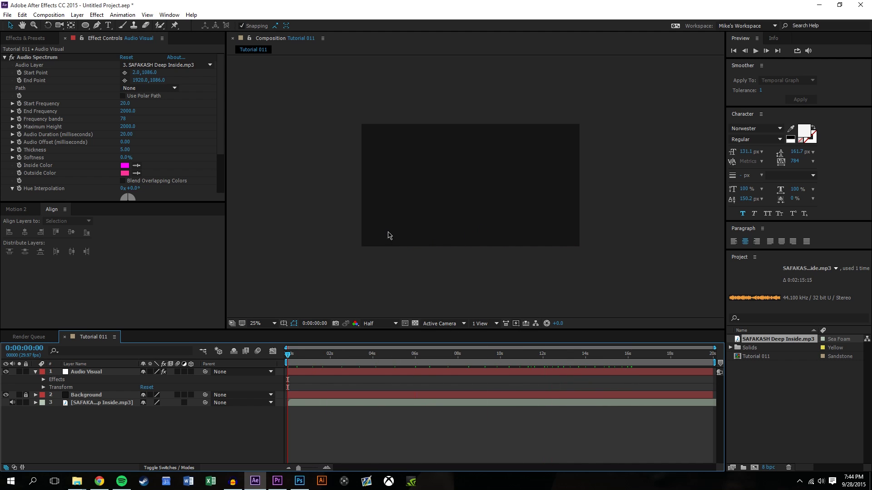
click(755, 53)
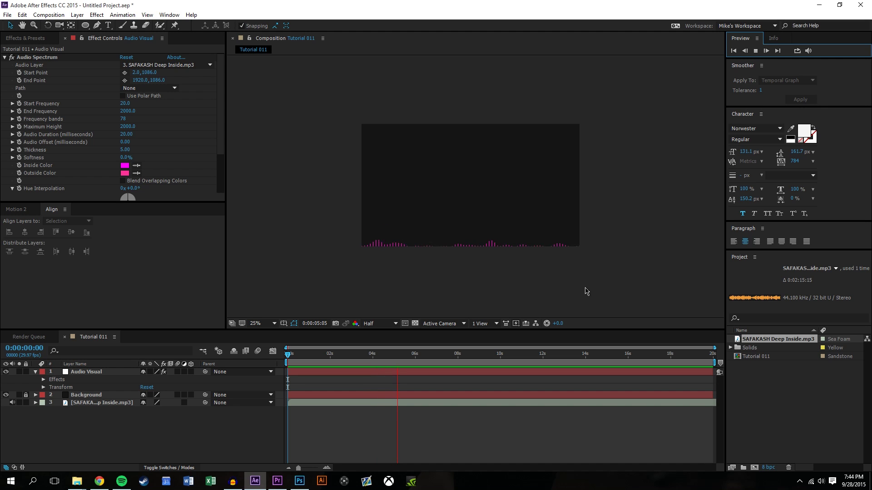
click(507, 209)
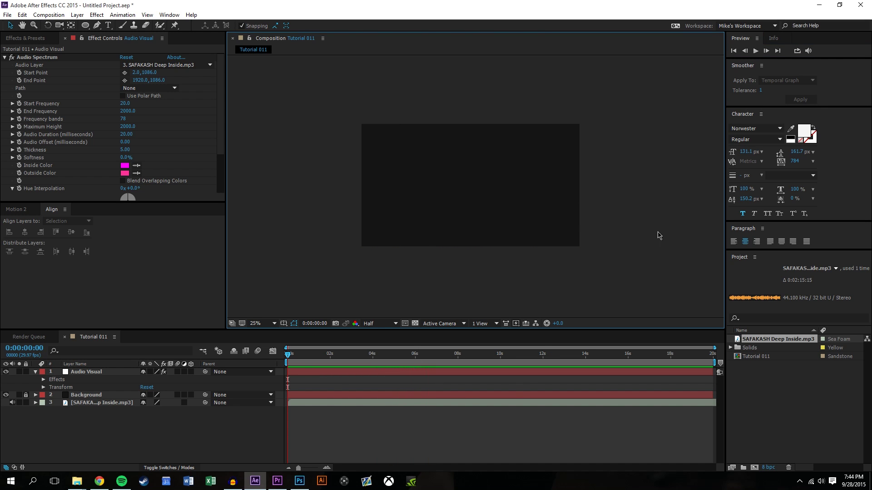
click(164, 426)
click(86, 26)
drag(417, 154, 513, 250)
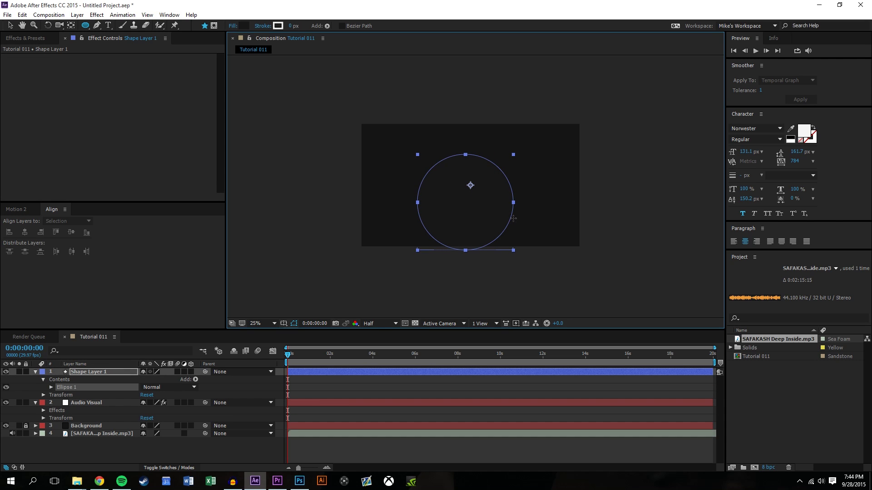
- Centre the first circle with Motion v2, then delete that shape layer
click(10, 25)
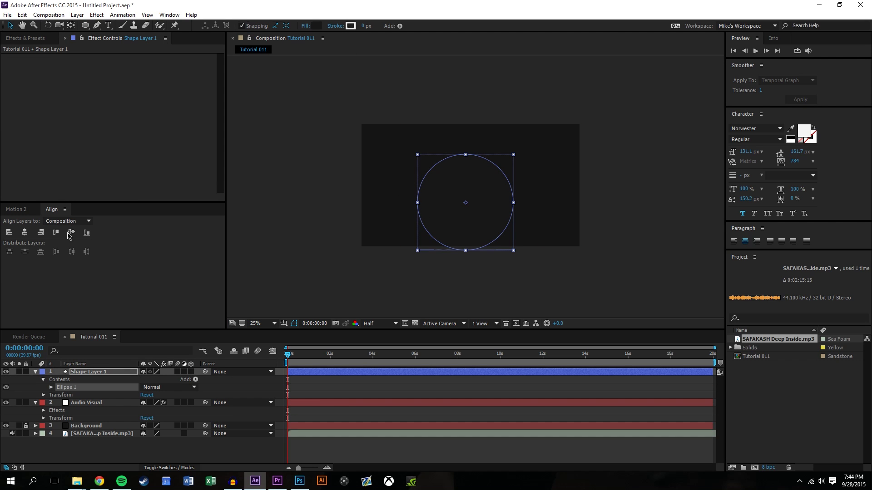
click(21, 209)
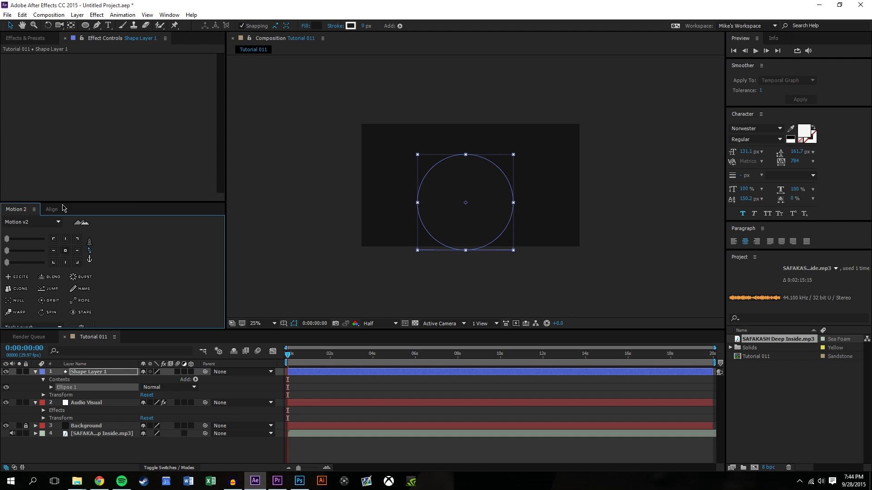
click(54, 209)
click(72, 232)
click(24, 232)
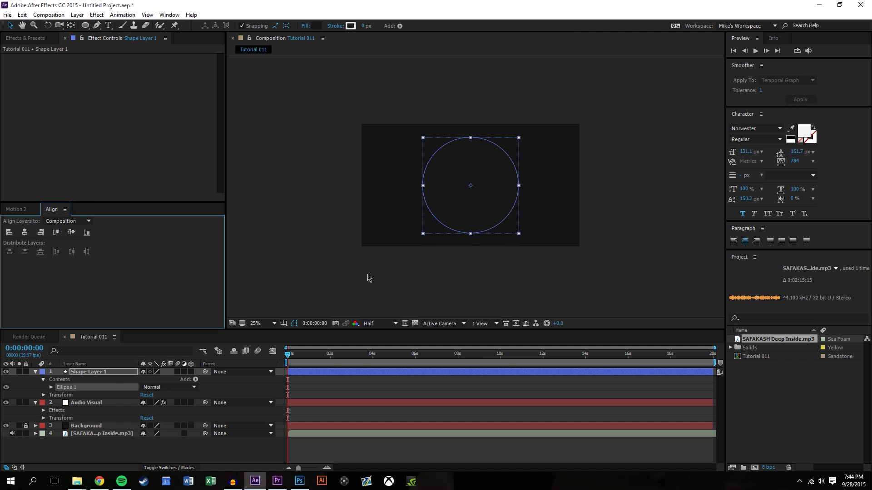
key(s)
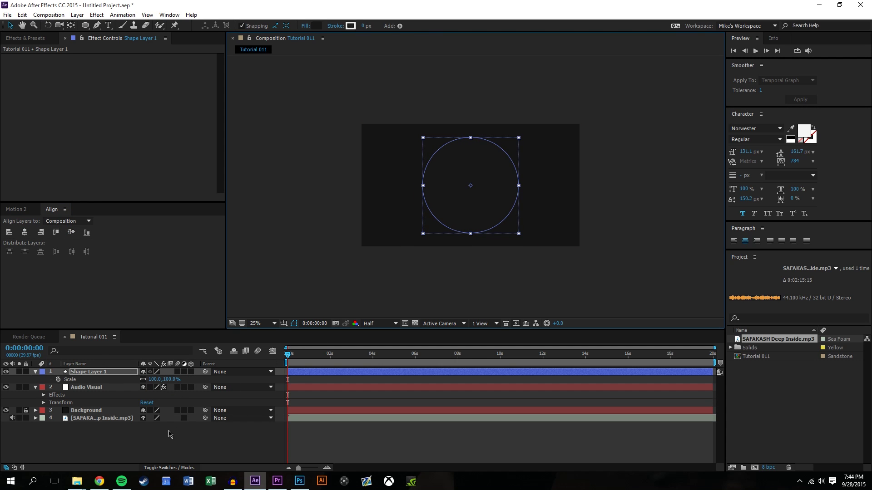
click(88, 198)
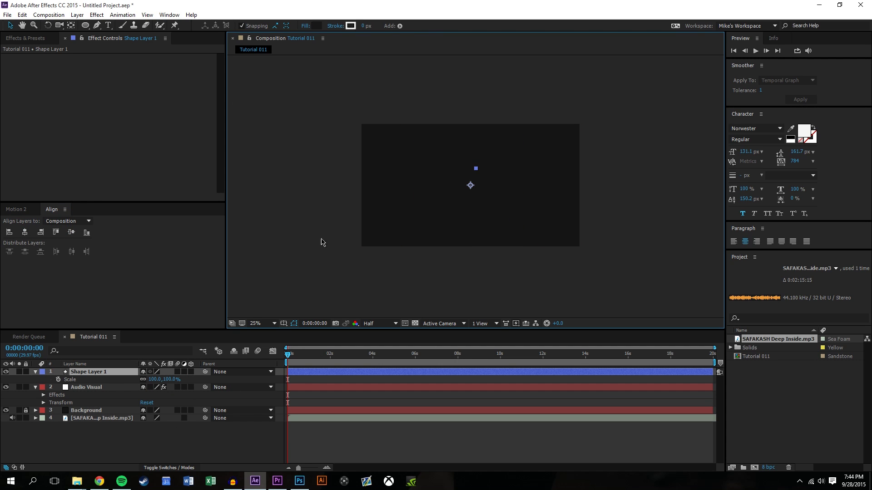
click(103, 443)
click(86, 371)
key(Delete)
- Draw a smaller circle at the composition centre and view at 50%
click(85, 25)
drag(448, 162, 501, 214)
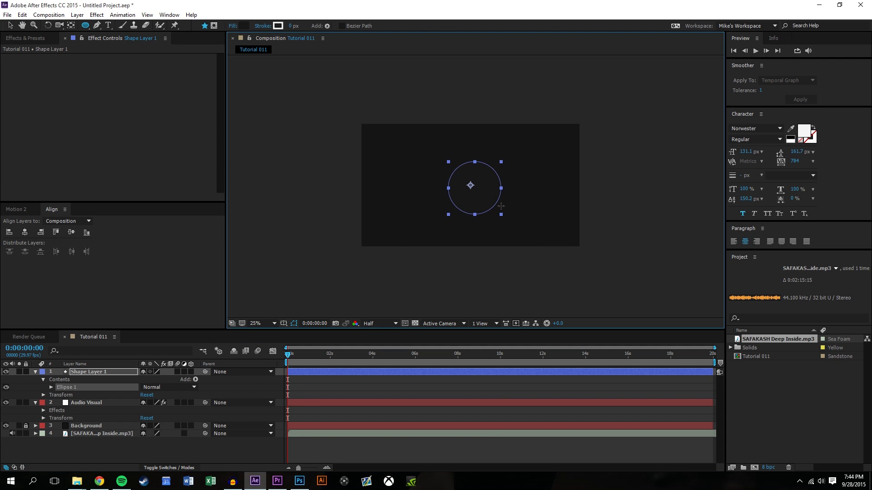
click(11, 25)
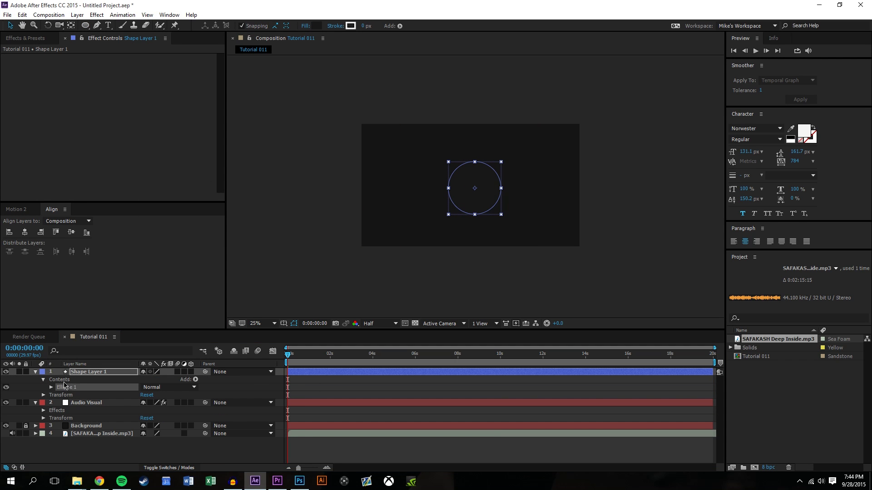
click(17, 210)
click(51, 210)
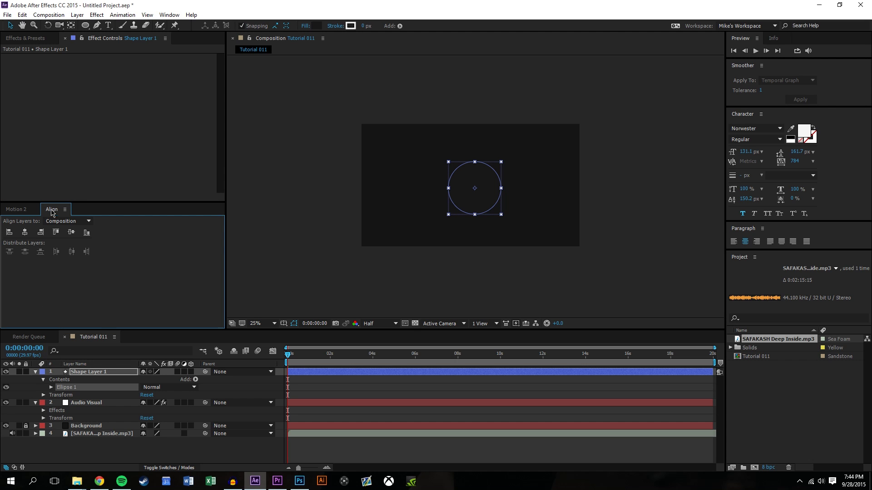
click(502, 278)
key(period)
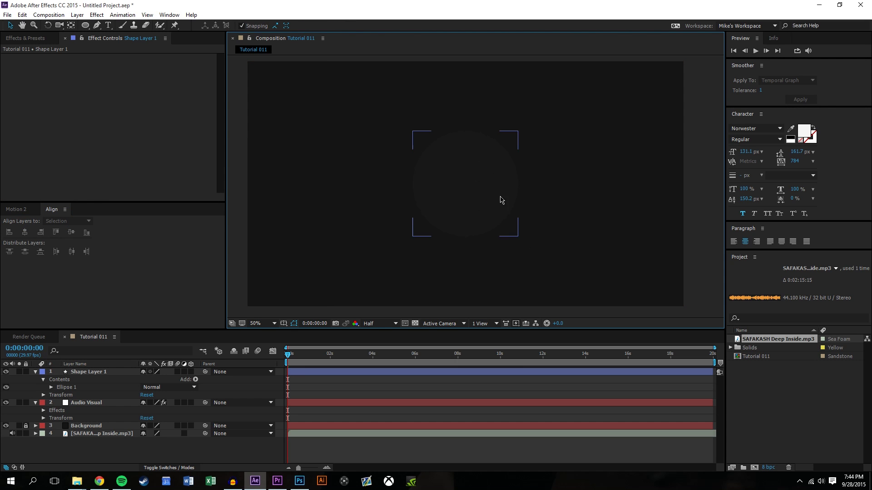
click(502, 200)
- Give the circle a bright red fill colour
click(317, 25)
click(267, 226)
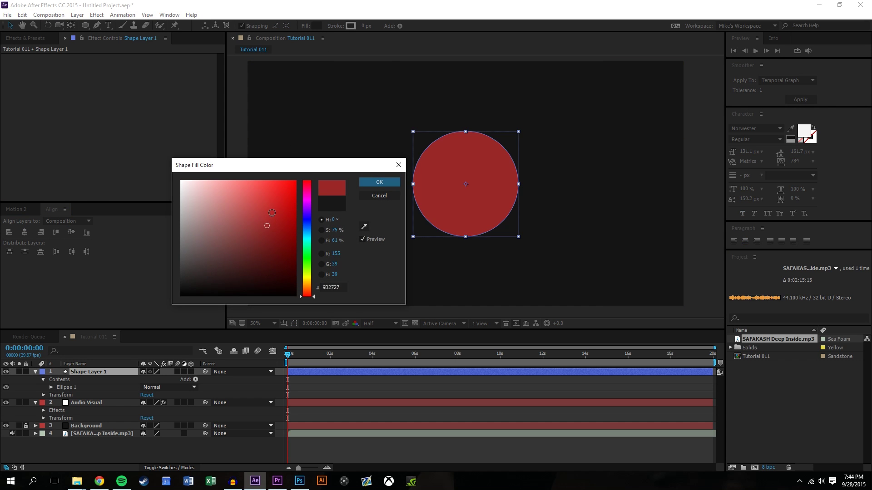
drag(271, 212, 272, 188)
click(379, 181)
click(648, 170)
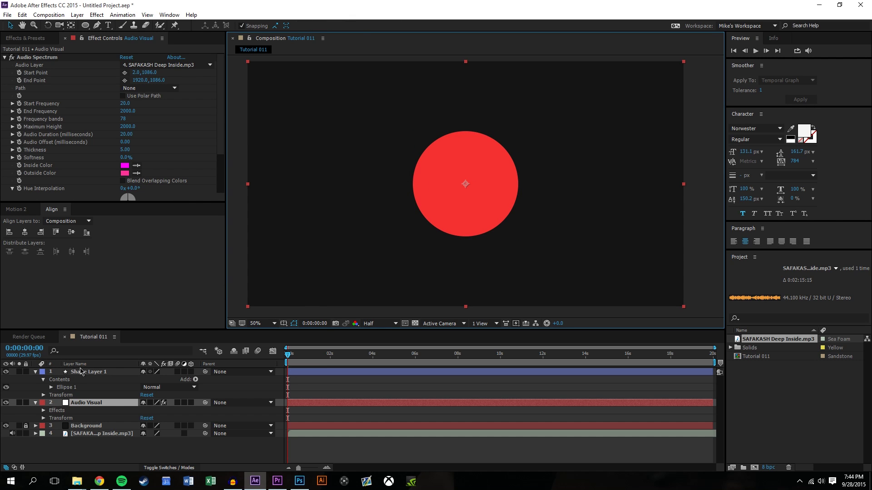
- Convert Ellipse Path 1 to a Bezier path and reveal its Path property
click(51, 387)
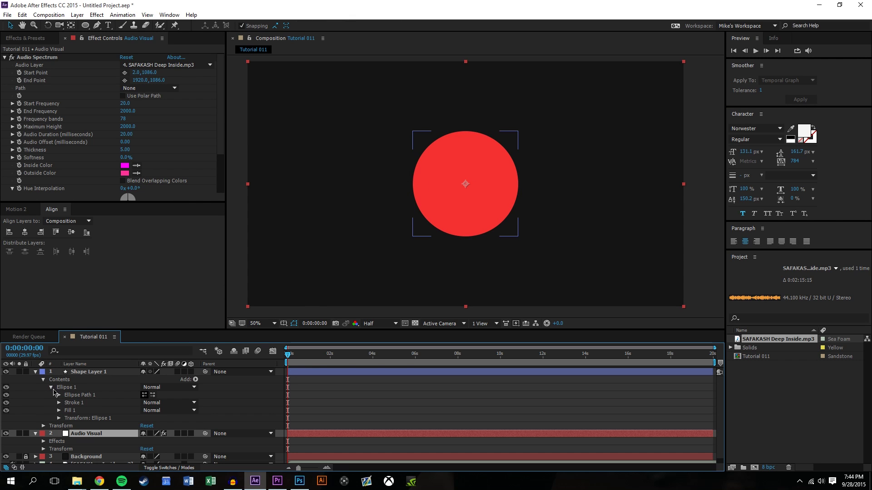
right_click(74, 396)
click(109, 401)
click(59, 395)
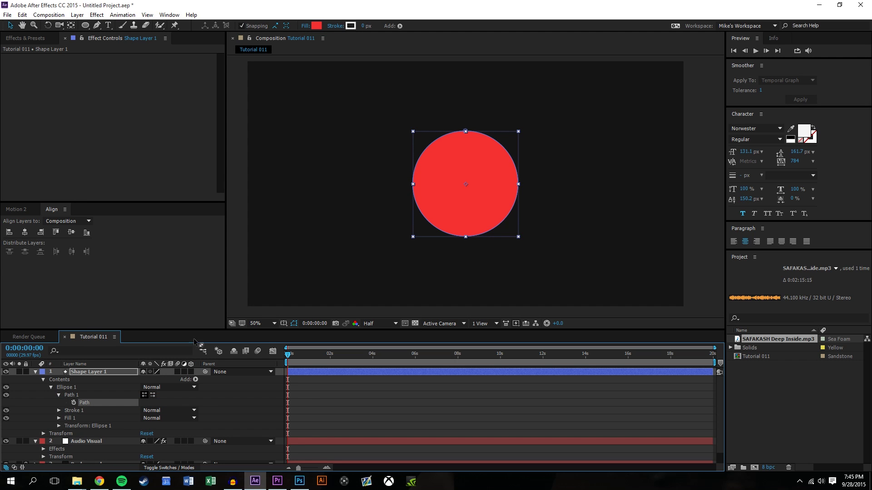
drag(193, 329, 193, 239)
click(83, 351)
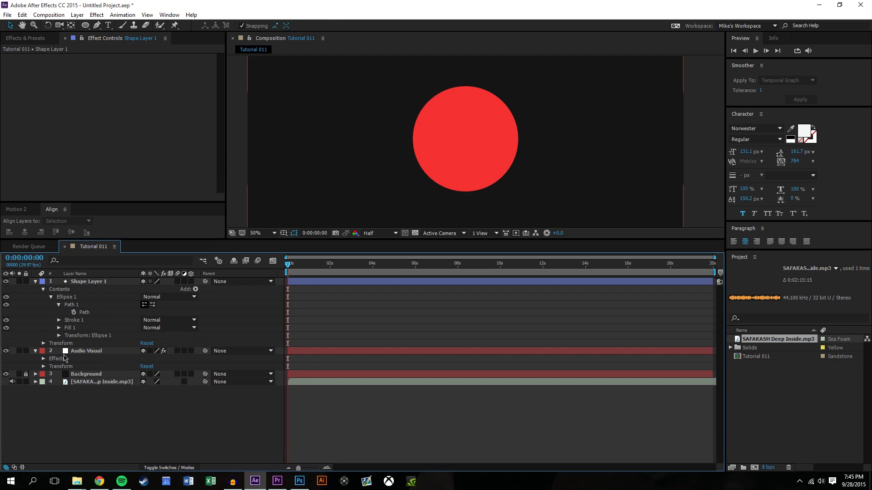
- Add a new mask to Audio Visual and set the spectrum Path to Mask 1
right_click(94, 351)
mouse_move(151, 121)
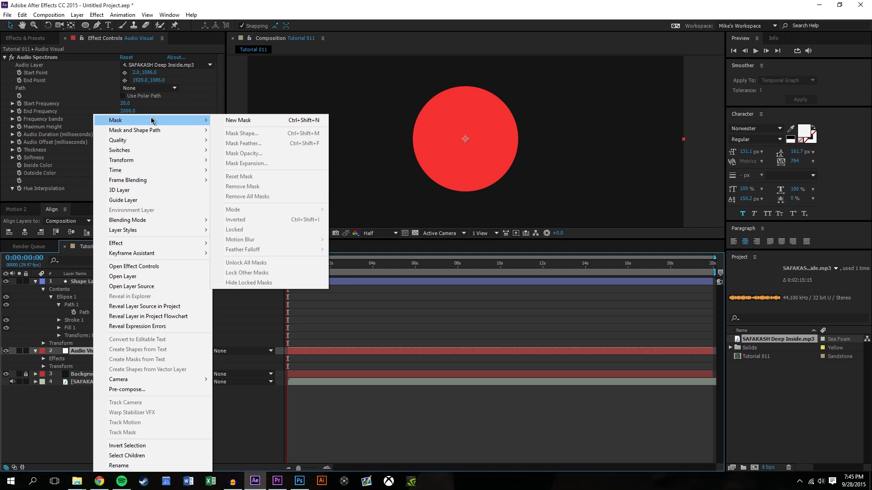
click(257, 120)
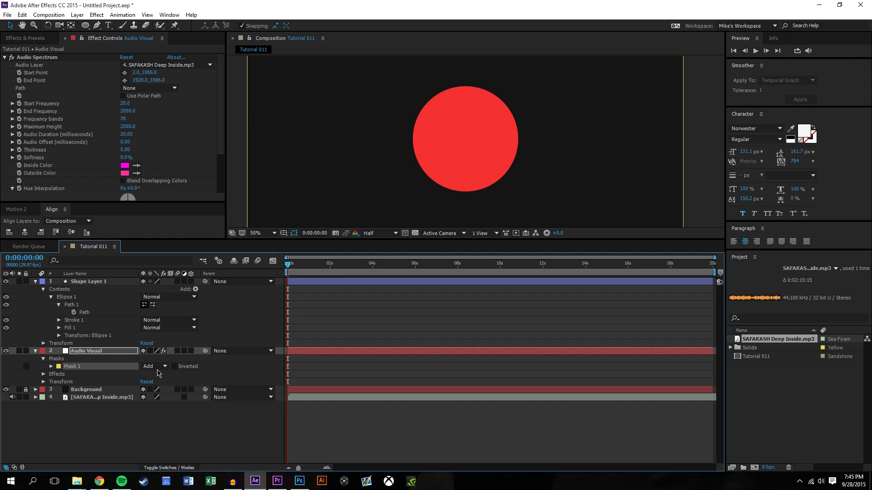
click(139, 88)
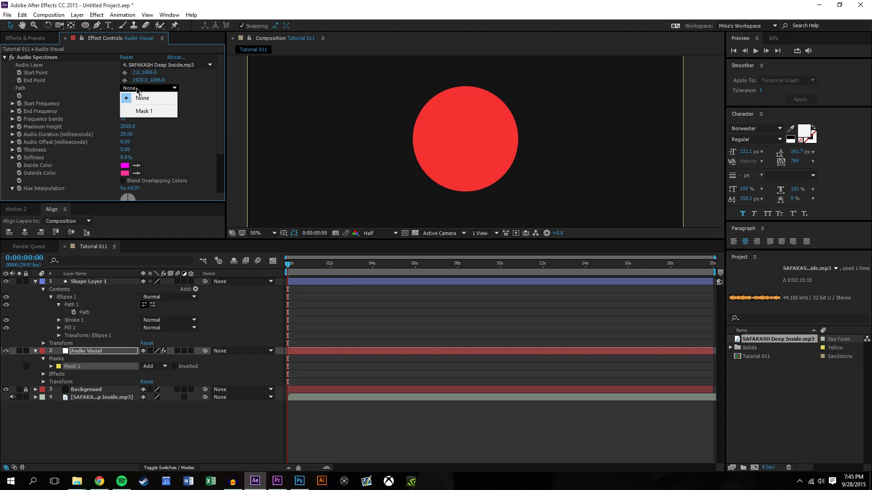
click(143, 111)
scroll(314, 173, down, 2)
drag(290, 264, 481, 280)
- Copy the red circle's Path and paste it into Mask 1's Mask Path
click(634, 196)
scroll(465, 148, up, 2)
scroll(446, 140, down, 2)
click(470, 117)
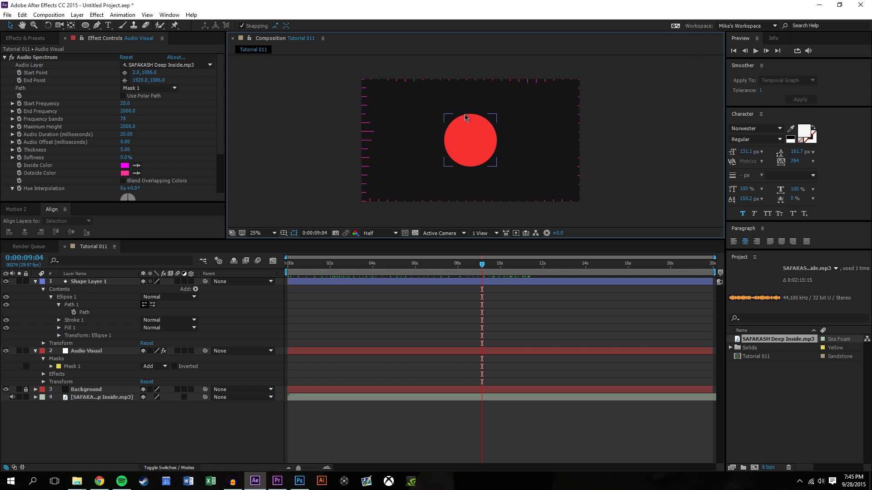
click(88, 378)
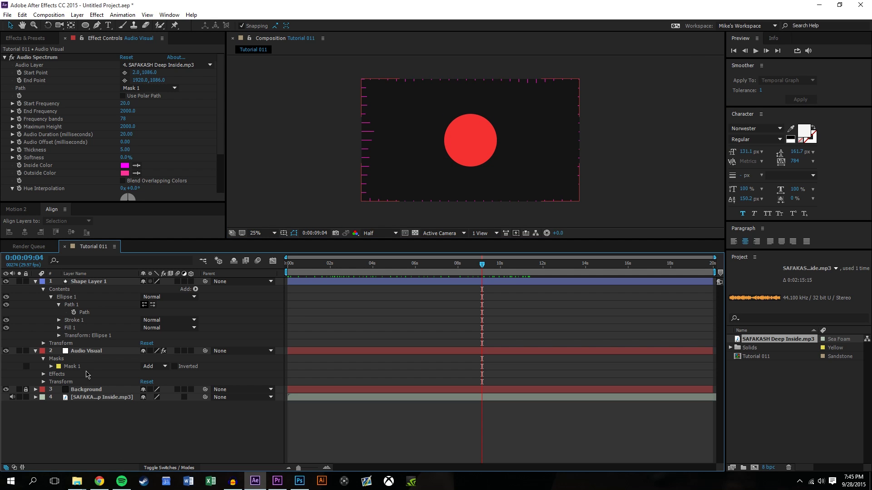
click(79, 368)
click(51, 366)
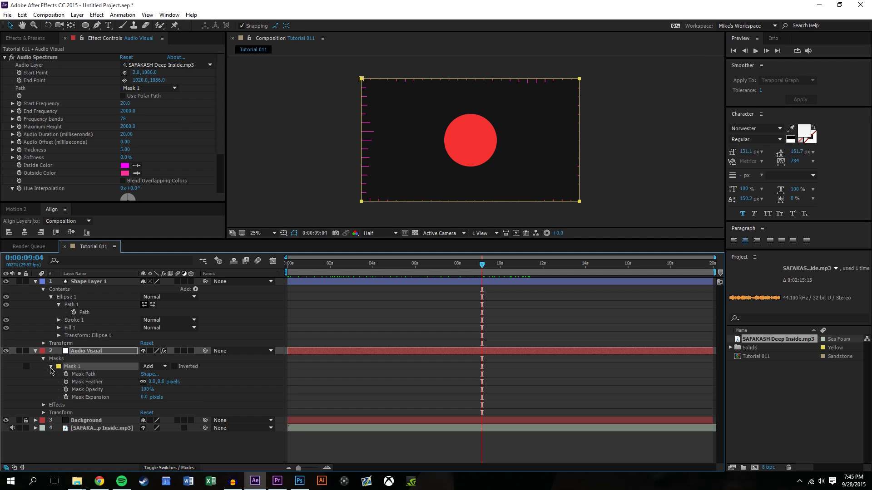
click(78, 374)
click(83, 313)
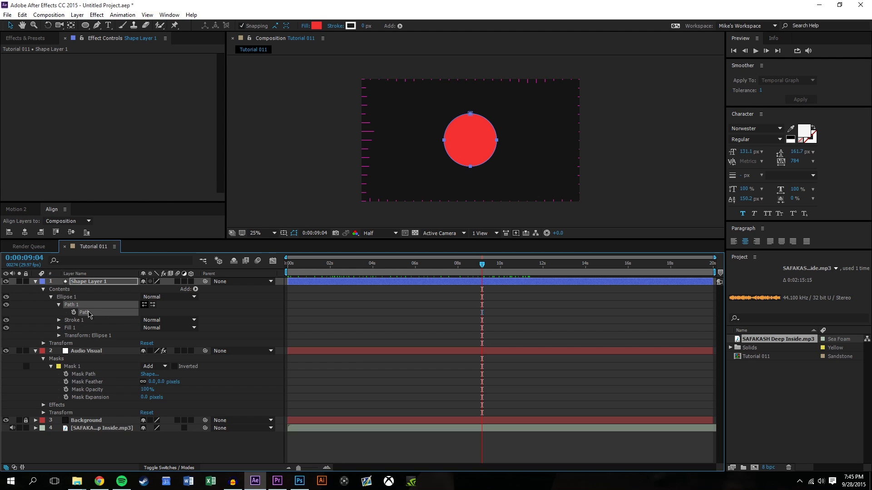
click(84, 375)
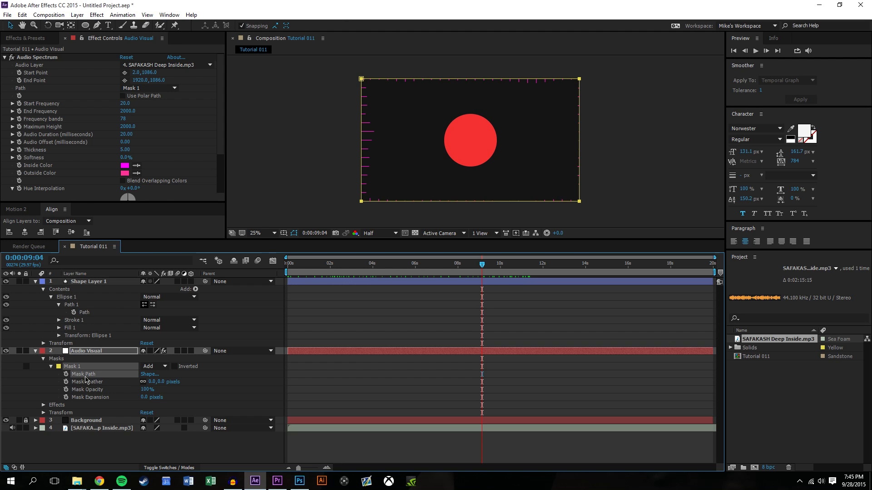
key(ctrl+v)
- Hide Shape Layer 1 and raise Mask Expansion to 397 pixels
click(368, 453)
click(5, 282)
mouse_move(479, 266)
mouse_down()
mouse_move(408, 266)
mouse_move(496, 266)
mouse_up()
click(132, 388)
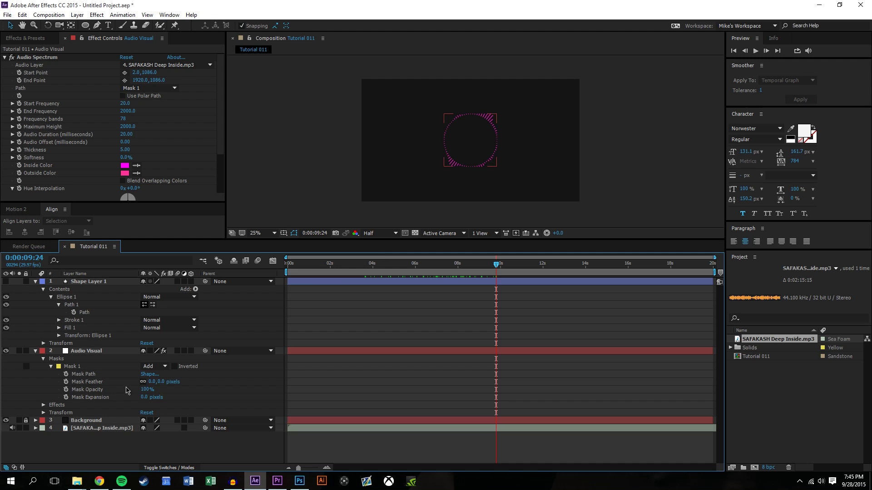
drag(144, 398, 182, 399)
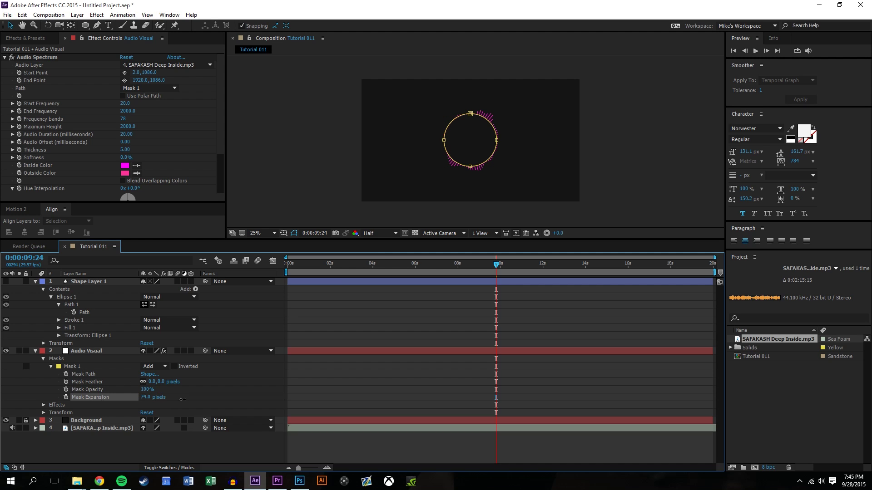
click(329, 404)
key(Home)
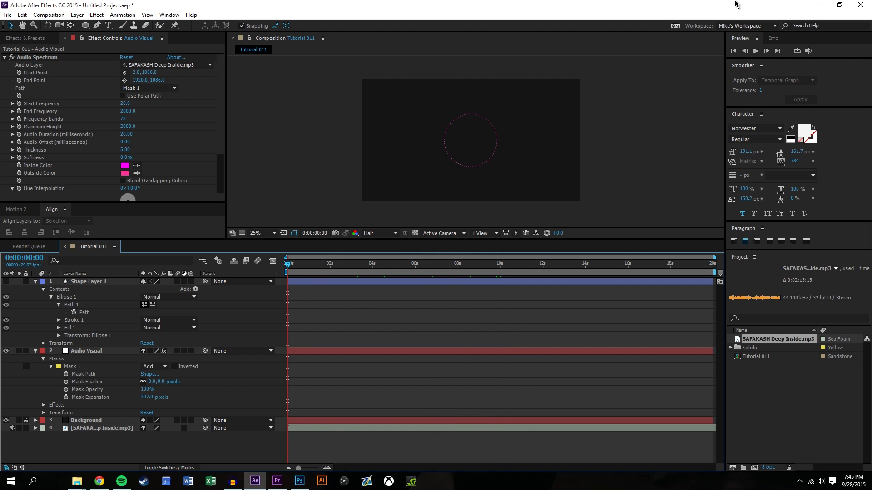
- Keyframe Audio Visual's Rotation from 0° at the start to 228° at the end
key(space)
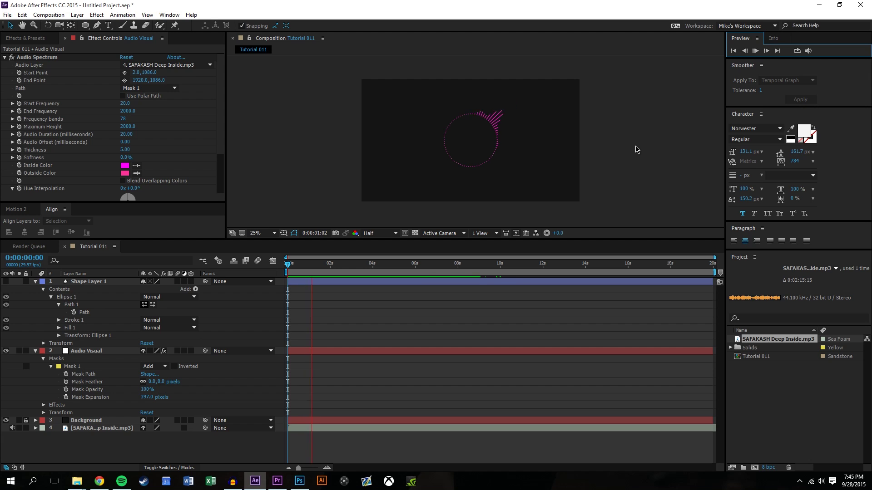
key(space)
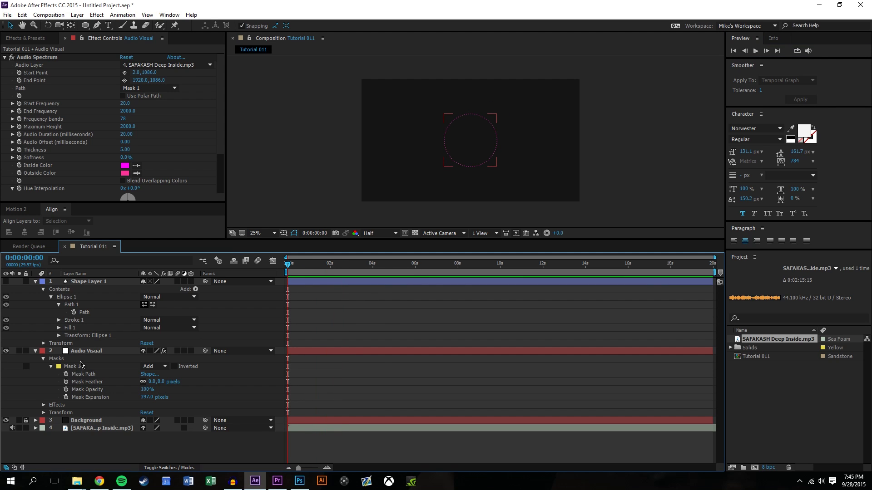
click(87, 352)
key(r)
click(58, 359)
key(End)
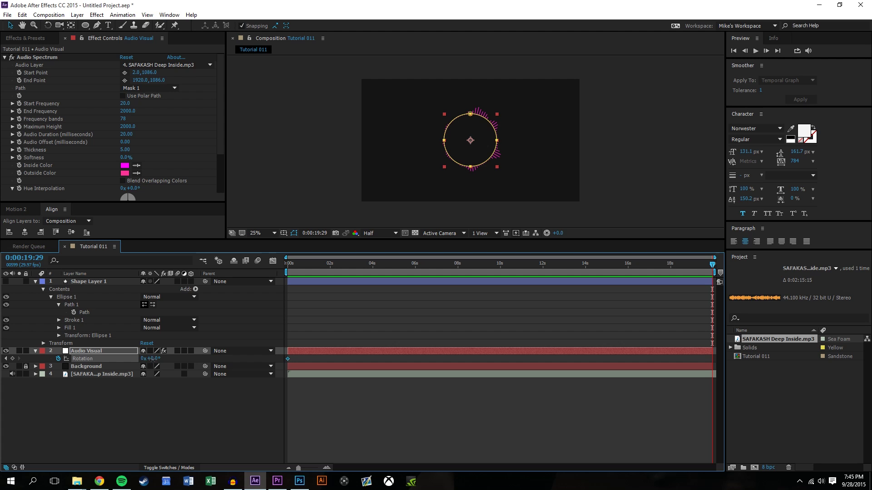
drag(151, 359, 255, 360)
- Preview the rotating spectrum ring from the start of the composition
click(379, 409)
key(Home)
click(755, 50)
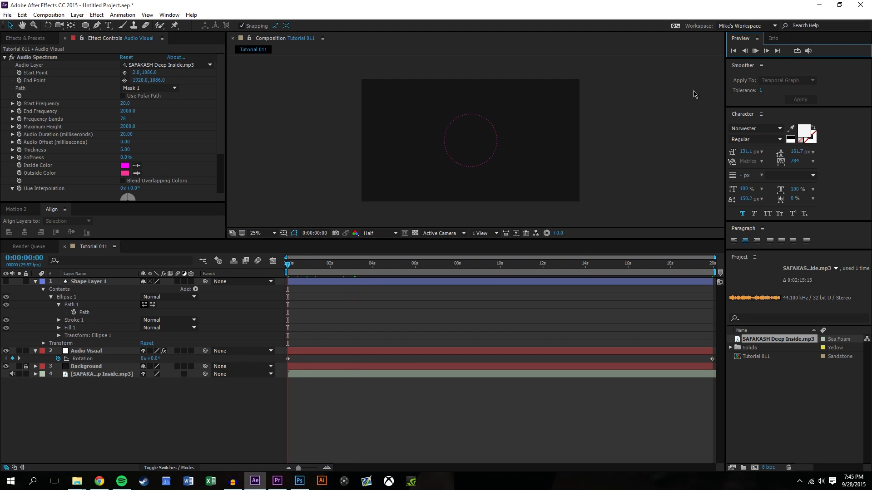
scroll(602, 148, up, 2)
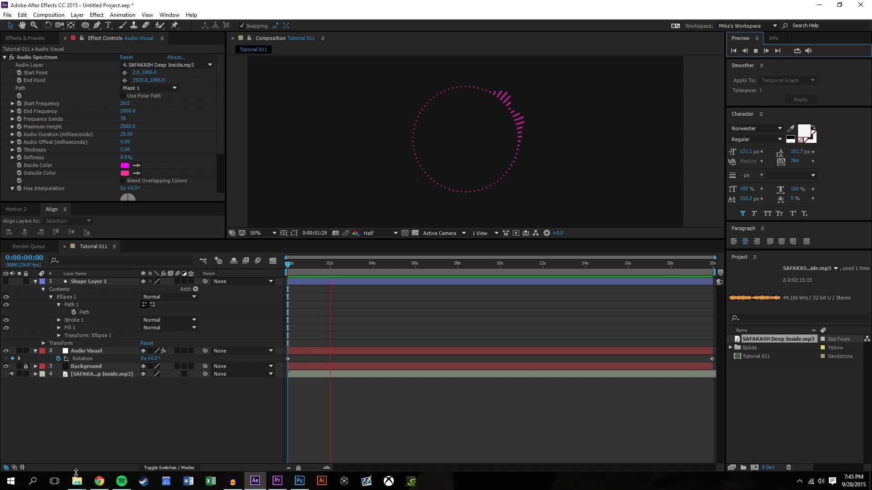
mouse_move(80, 484)
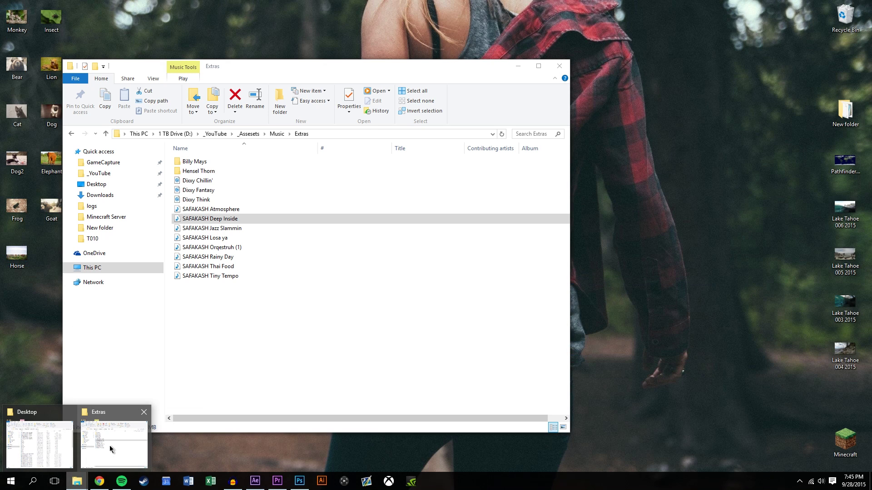
- Drag the Solid Snake image from _Assesets > Objects into the After Effects Project panel
click(110, 446)
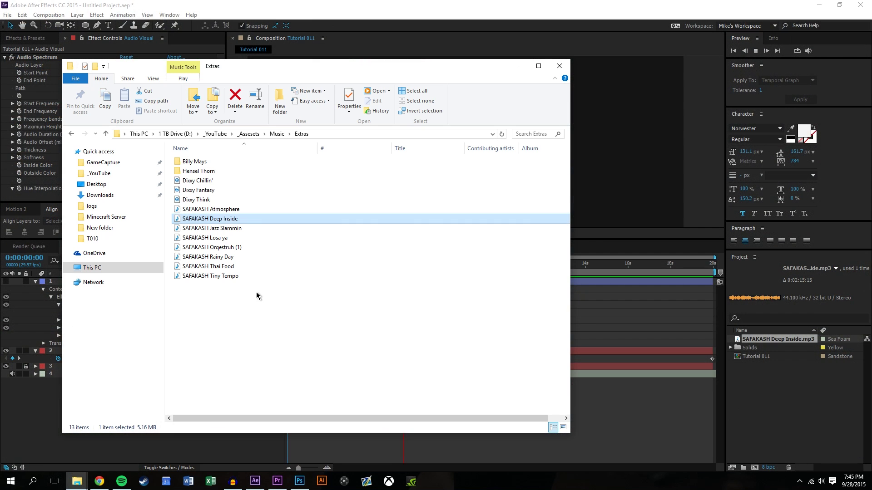
click(250, 134)
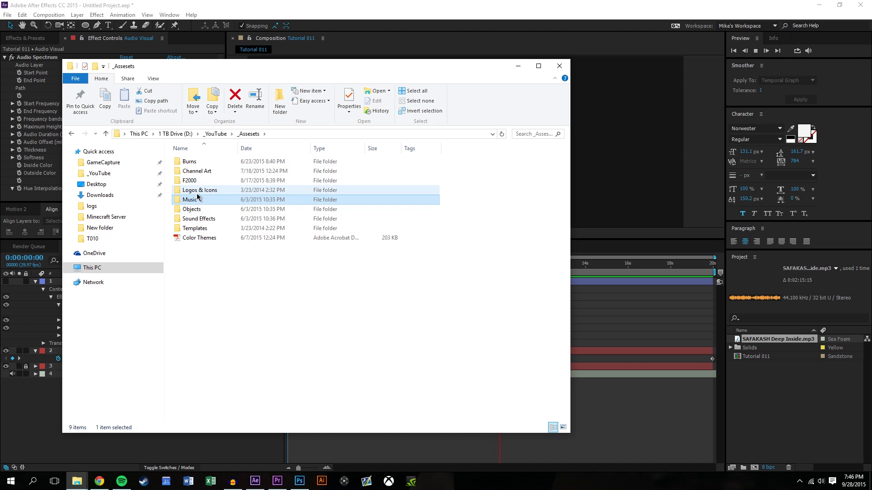
double_click(195, 210)
scroll(416, 247, down, 5)
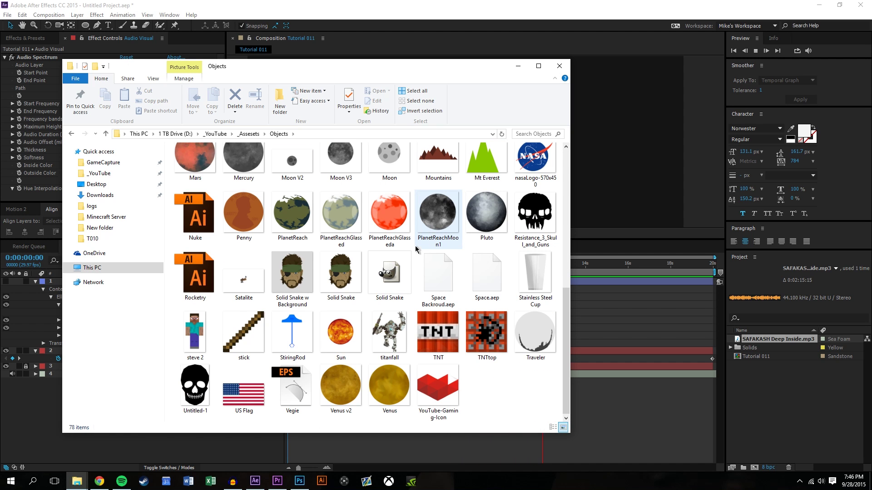
drag(341, 290, 803, 377)
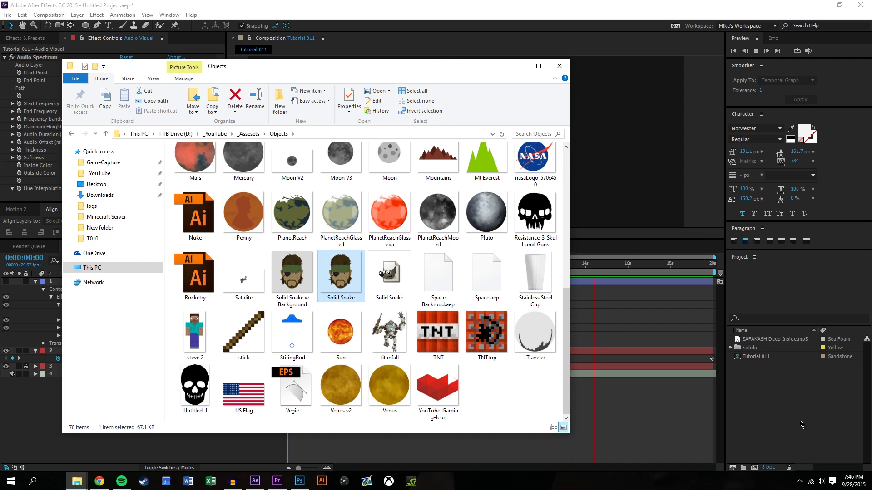
click(778, 407)
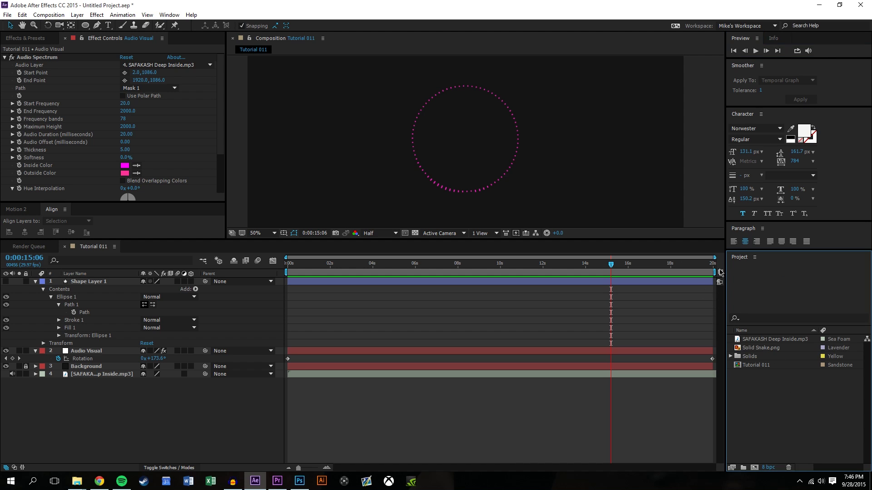
- Add Solid Snake.png centred in the comp and scale it to 32.3% inside the ring
drag(757, 351, 468, 142)
key(comma)
key(s)
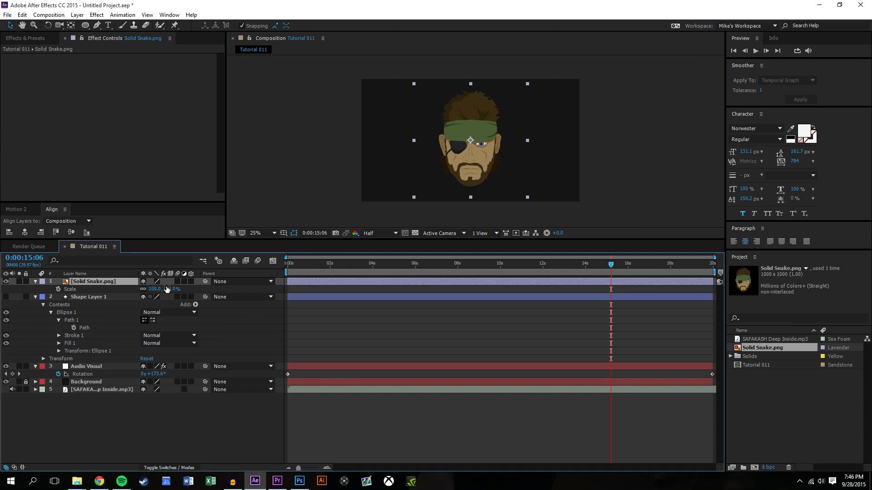
drag(168, 289, 137, 289)
click(662, 156)
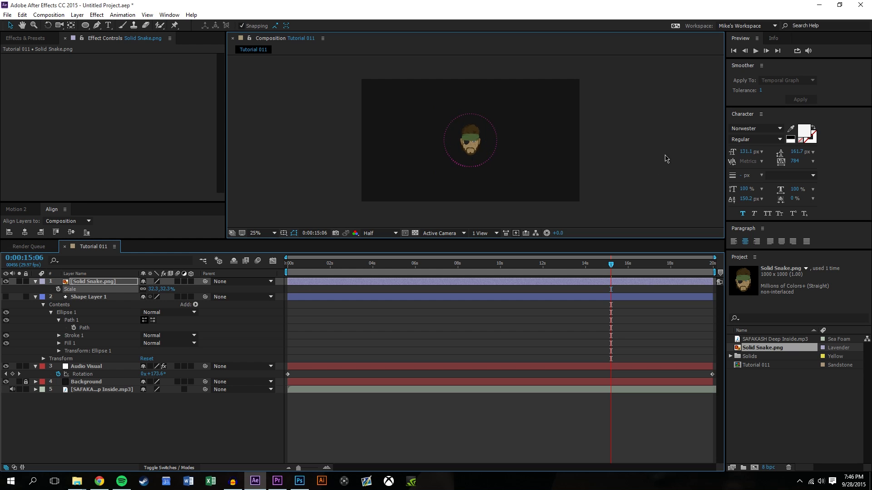
key(period)
click(466, 137)
key(period)
key(comma)
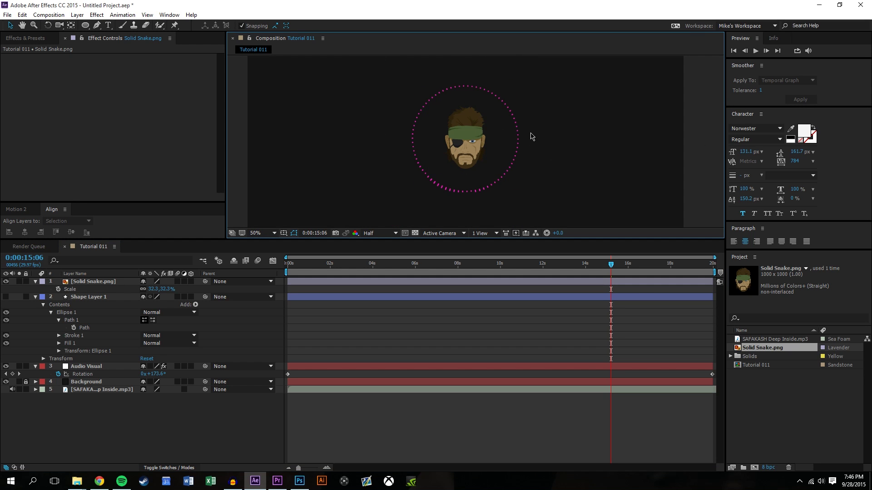
click(86, 366)
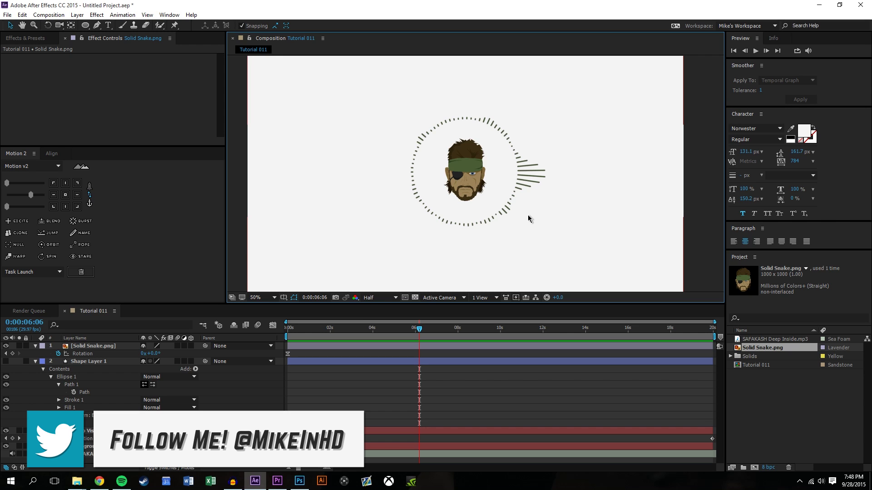
mouse_move(255, 482)
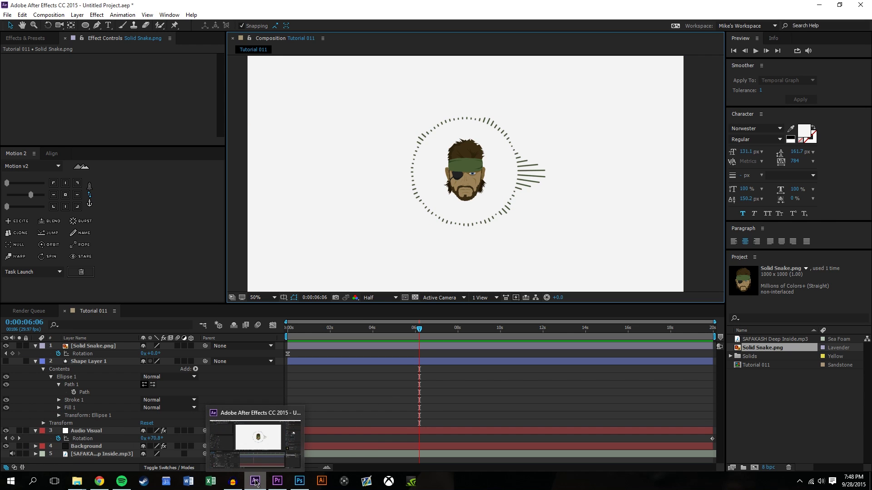